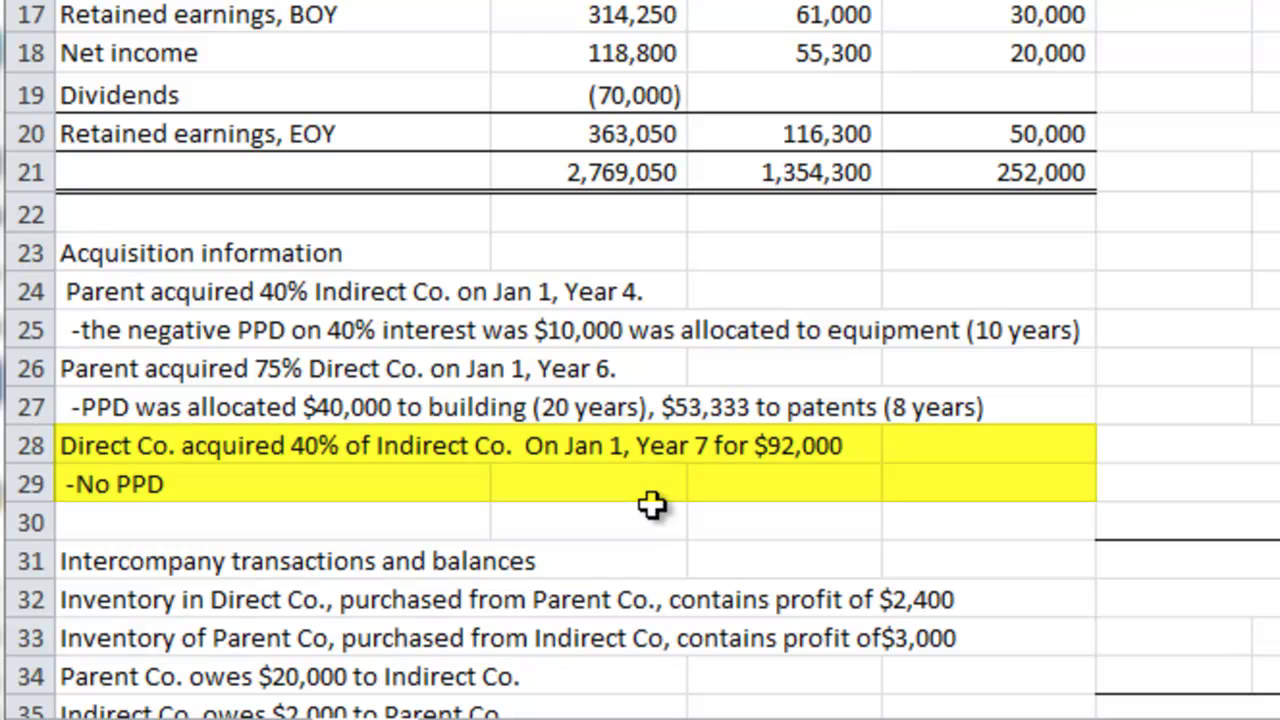
Step: Review the intercompany transactions and balances in rows 31 to 36, including inventory profits, amounts owed and the tax rate
scroll(651, 505, "down", 4)
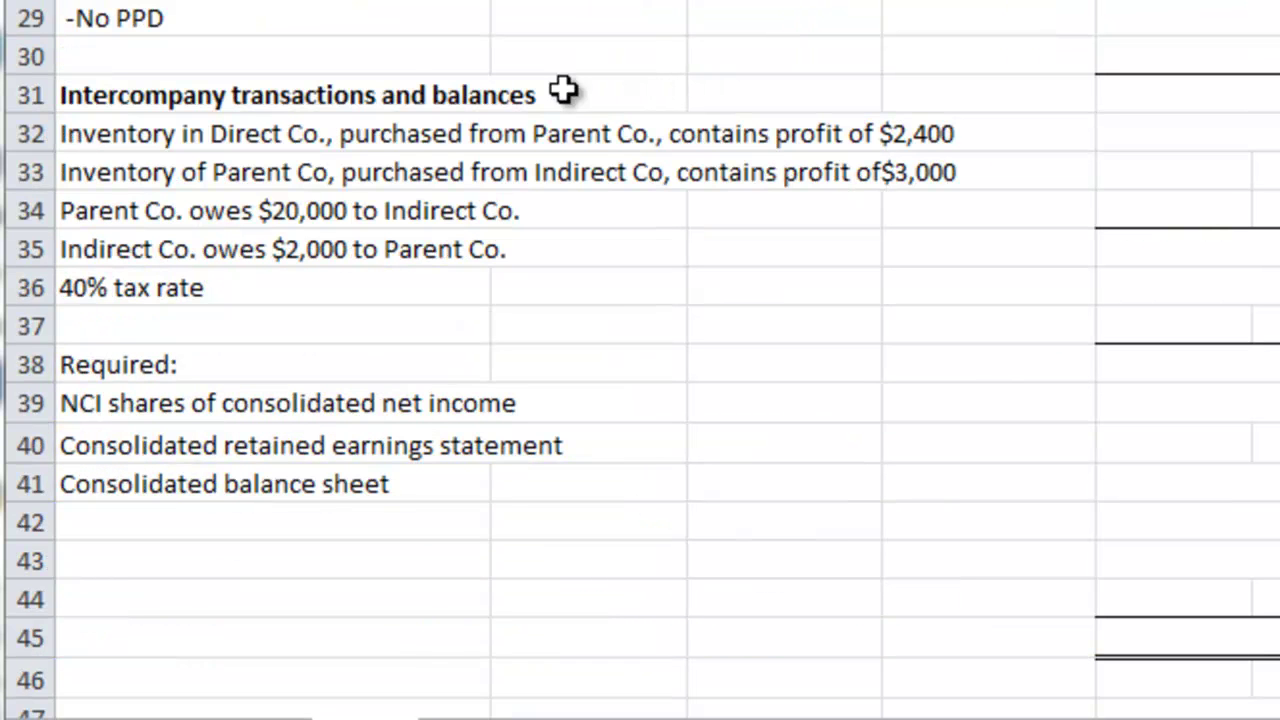
left_click(160, 97)
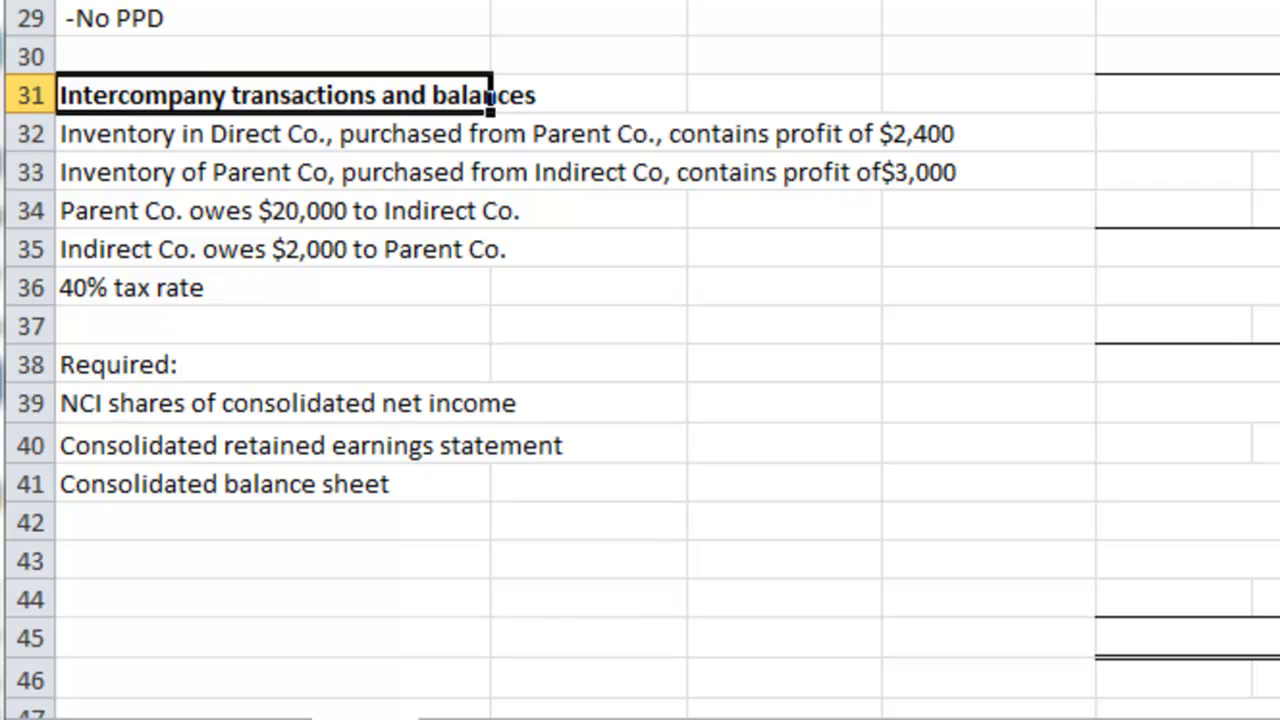
left_click(667, 316)
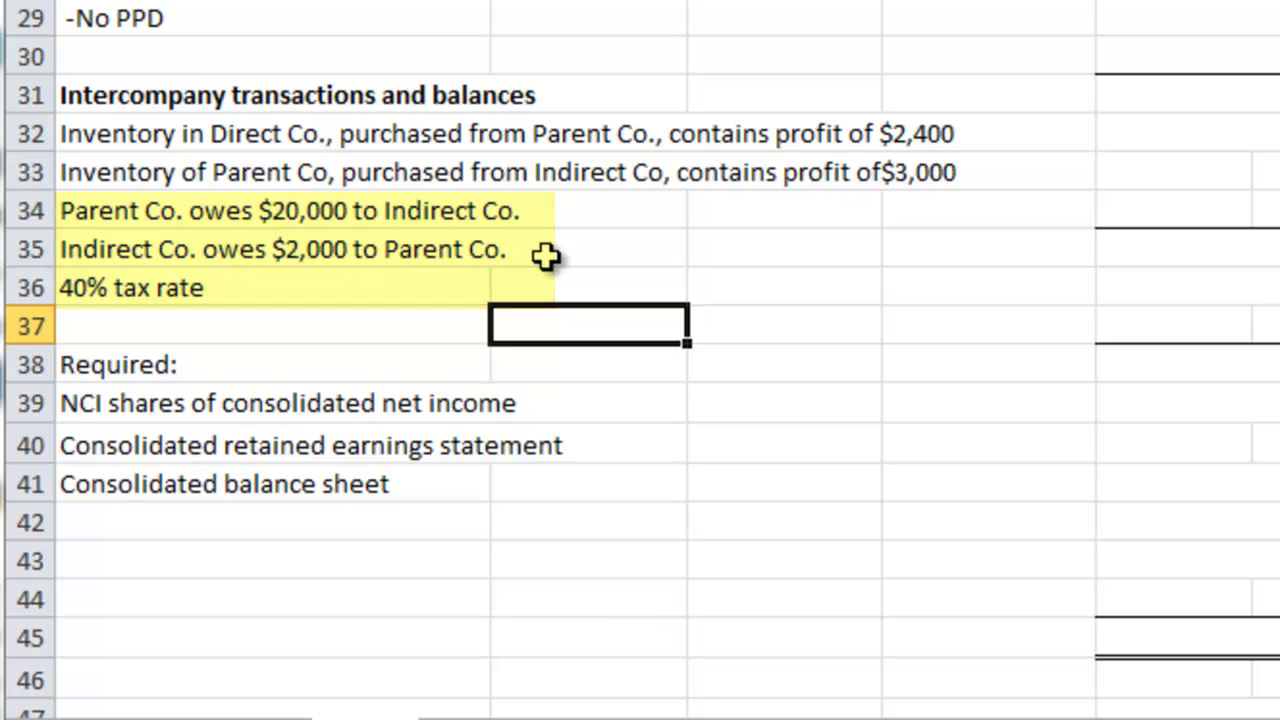
left_click(677, 277)
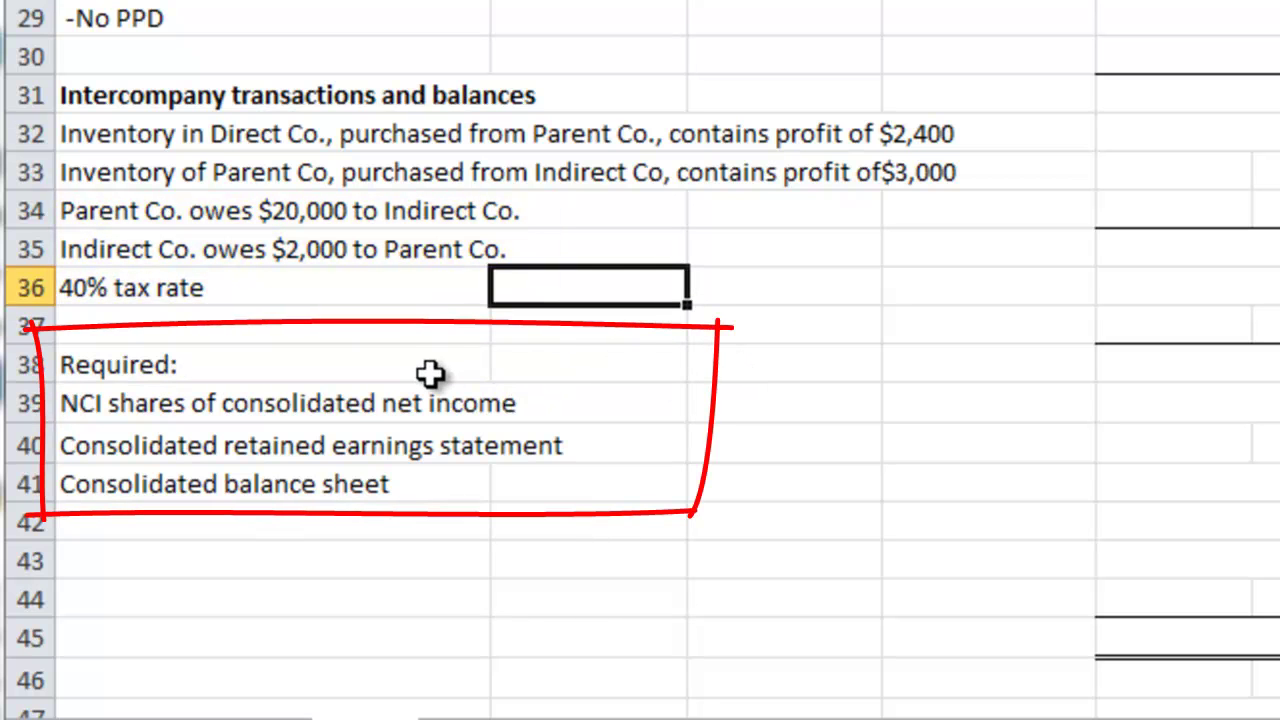
Step: Review the three requirements in rows 39 to 41: NCI shares of net income, consolidated retained earnings statement and consolidated balance sheet
left_click(90, 404)
left_click_drag(90, 404, 597, 403)
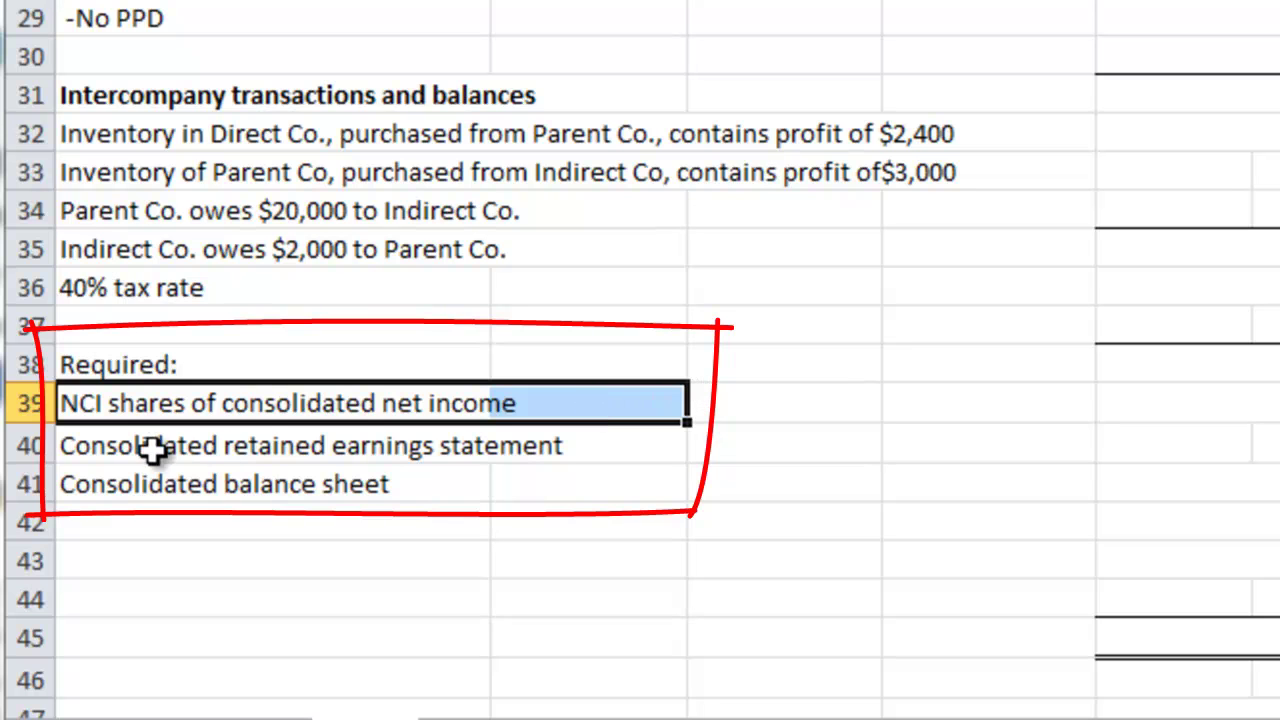
left_click(110, 450)
left_click_drag(110, 450, 660, 449)
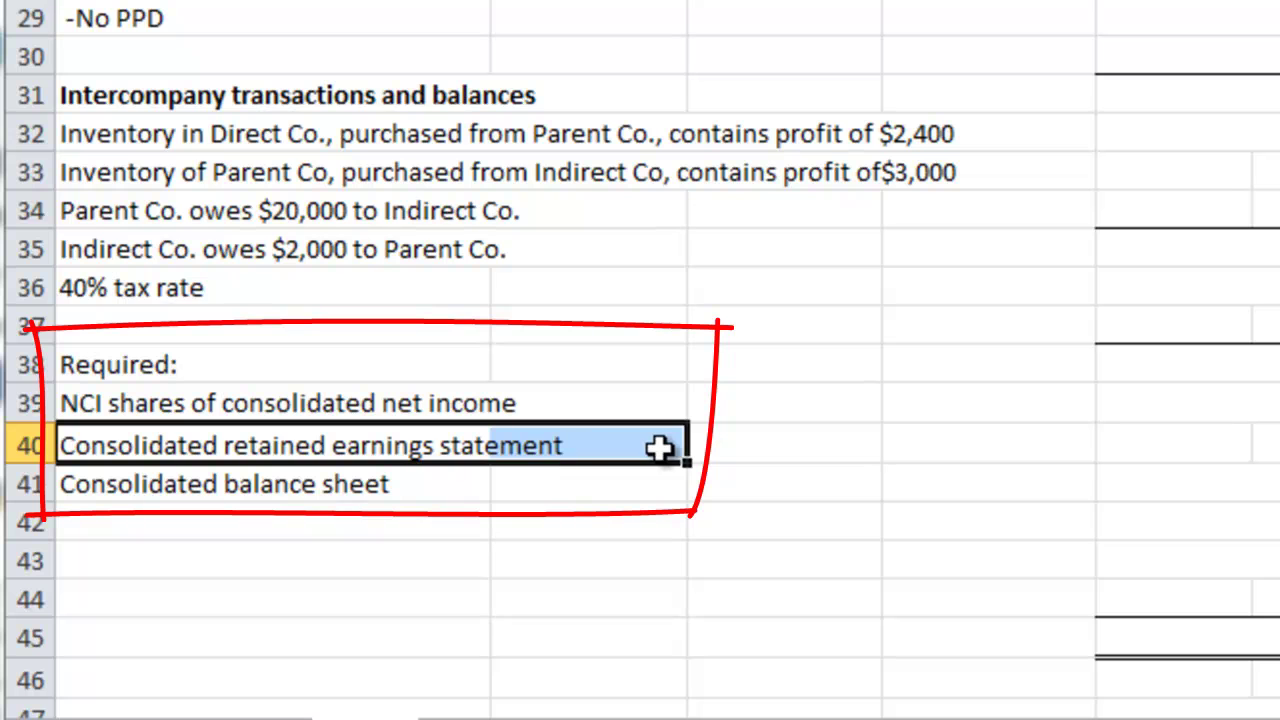
left_click(103, 485)
left_click_drag(472, 484, 603, 483)
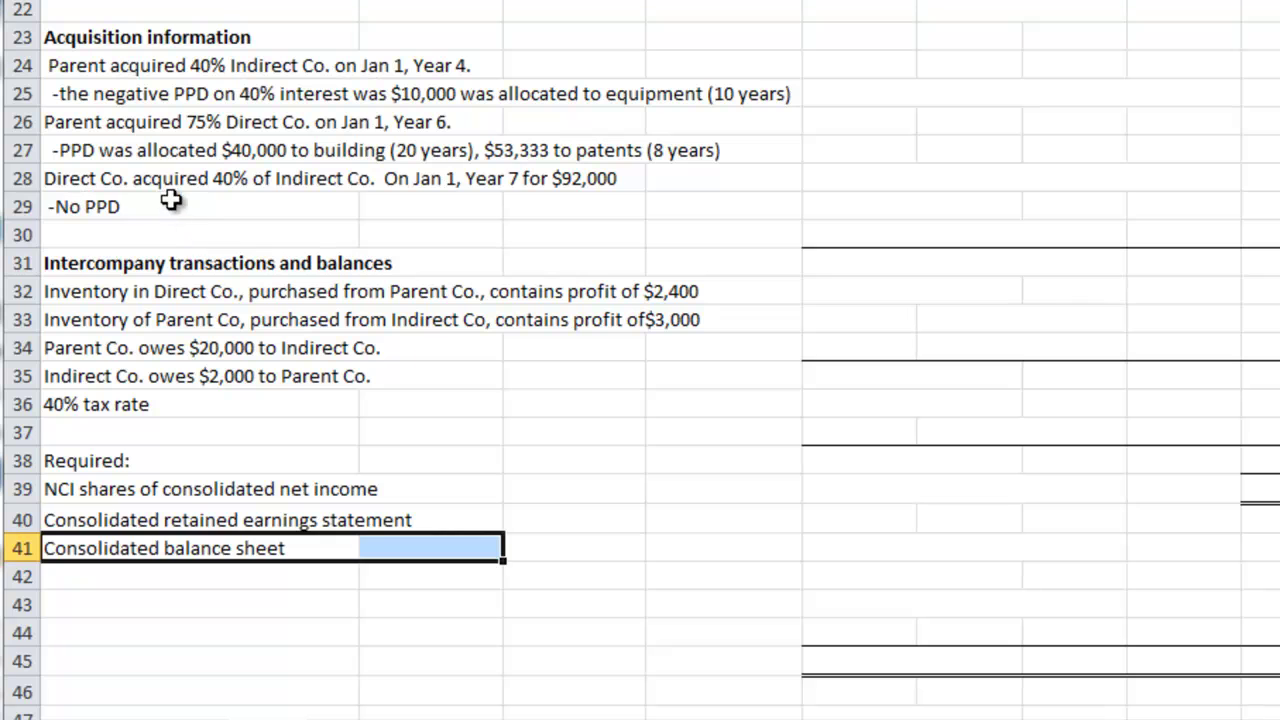
Step: Compare Direct Co.'s purchase of Indirect Co. and Parent's investment balance with the notes on assumption of control
left_click_drag(62, 179, 633, 208)
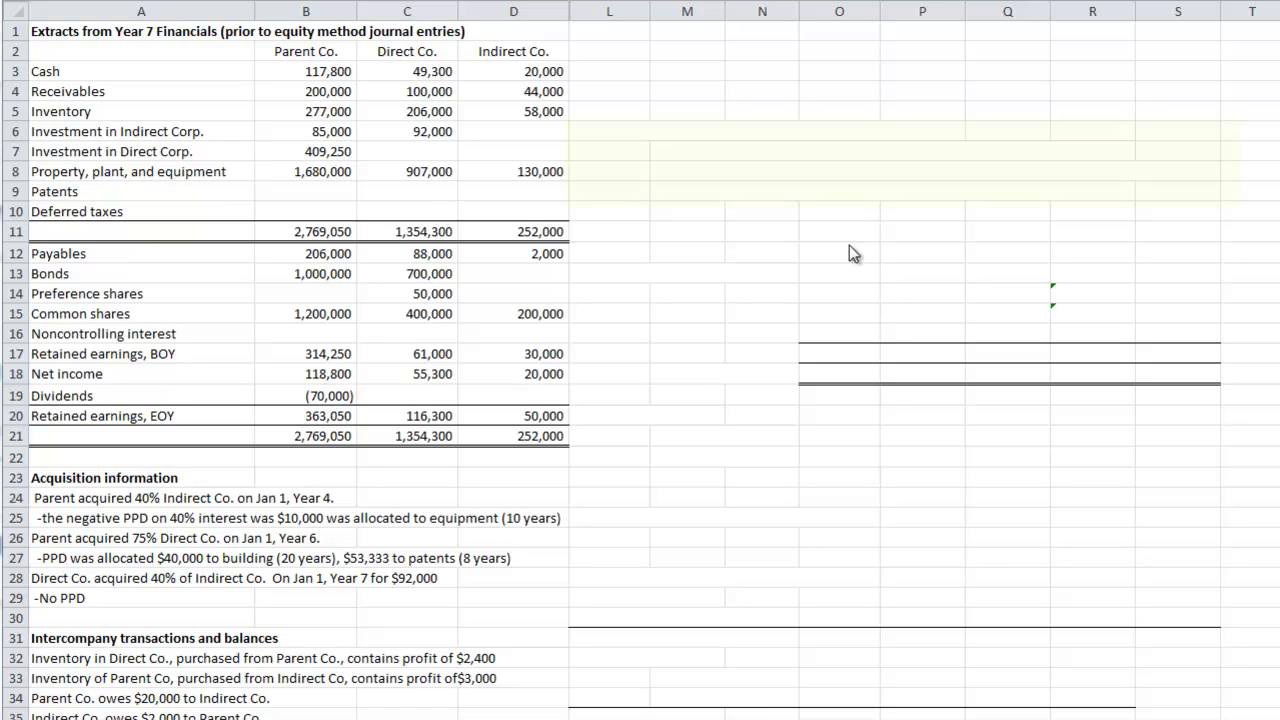
left_click(299, 131)
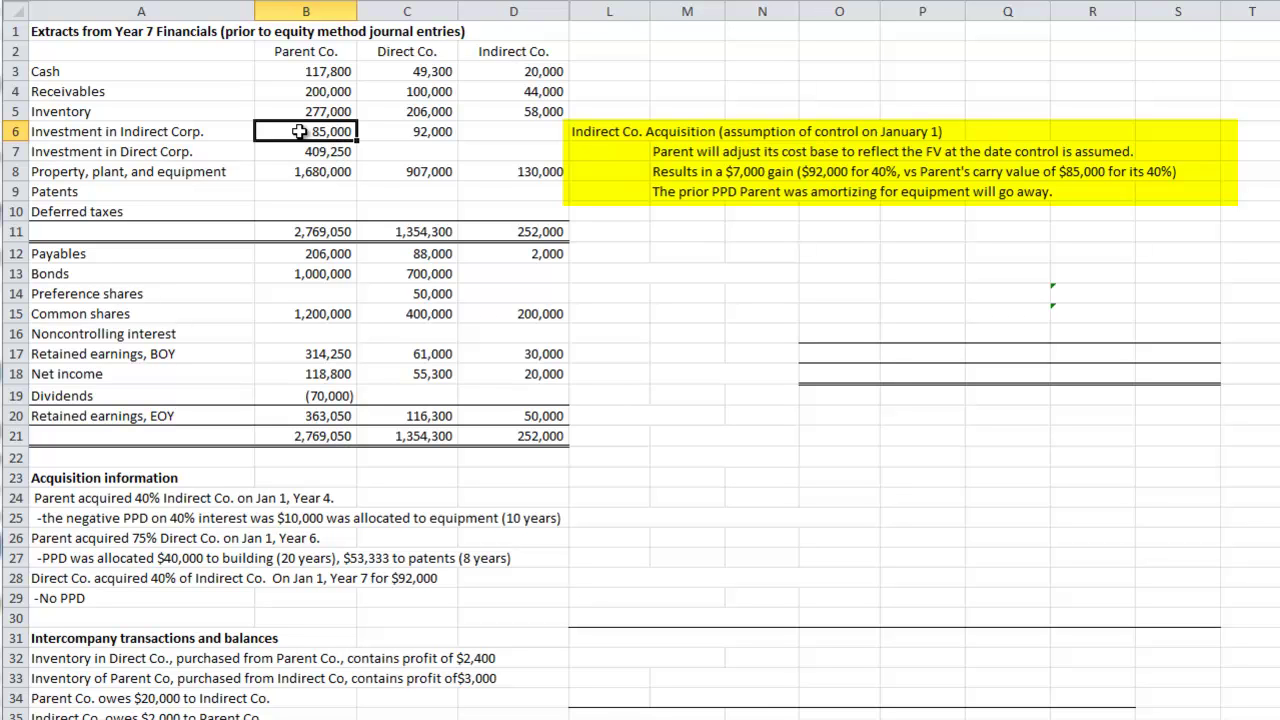
left_click(1122, 148)
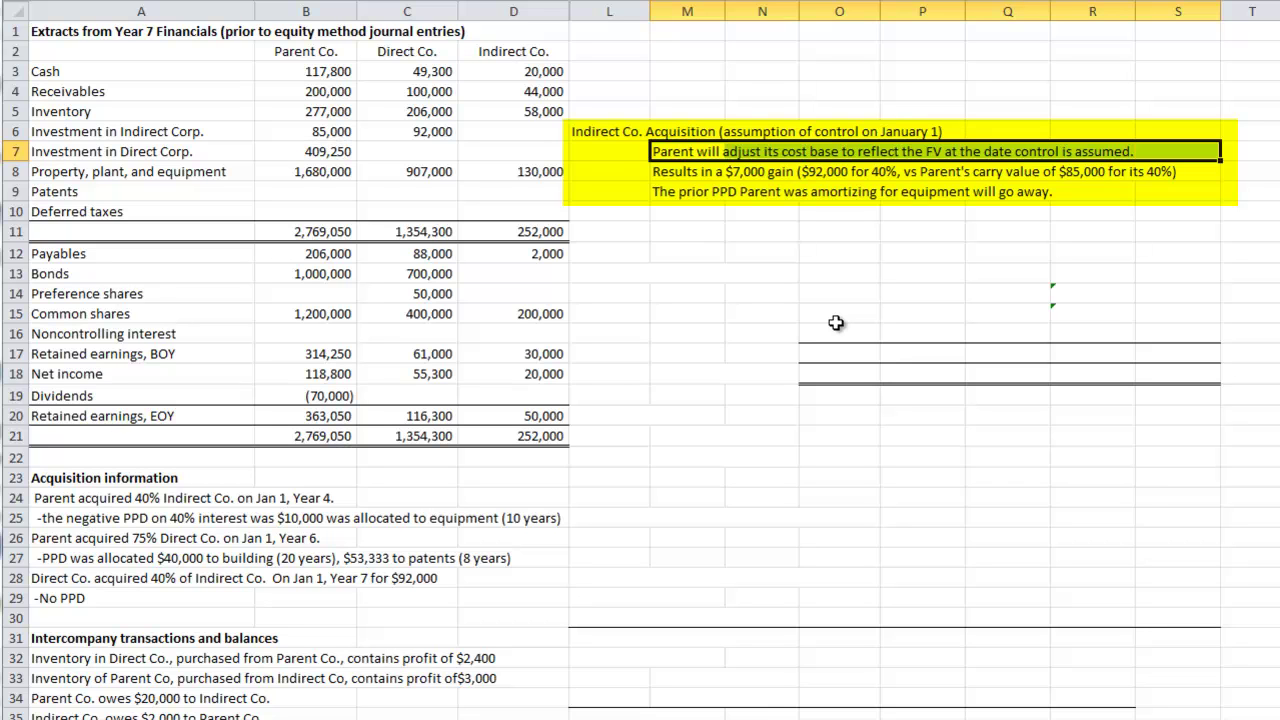
left_click_drag(672, 172, 1162, 171)
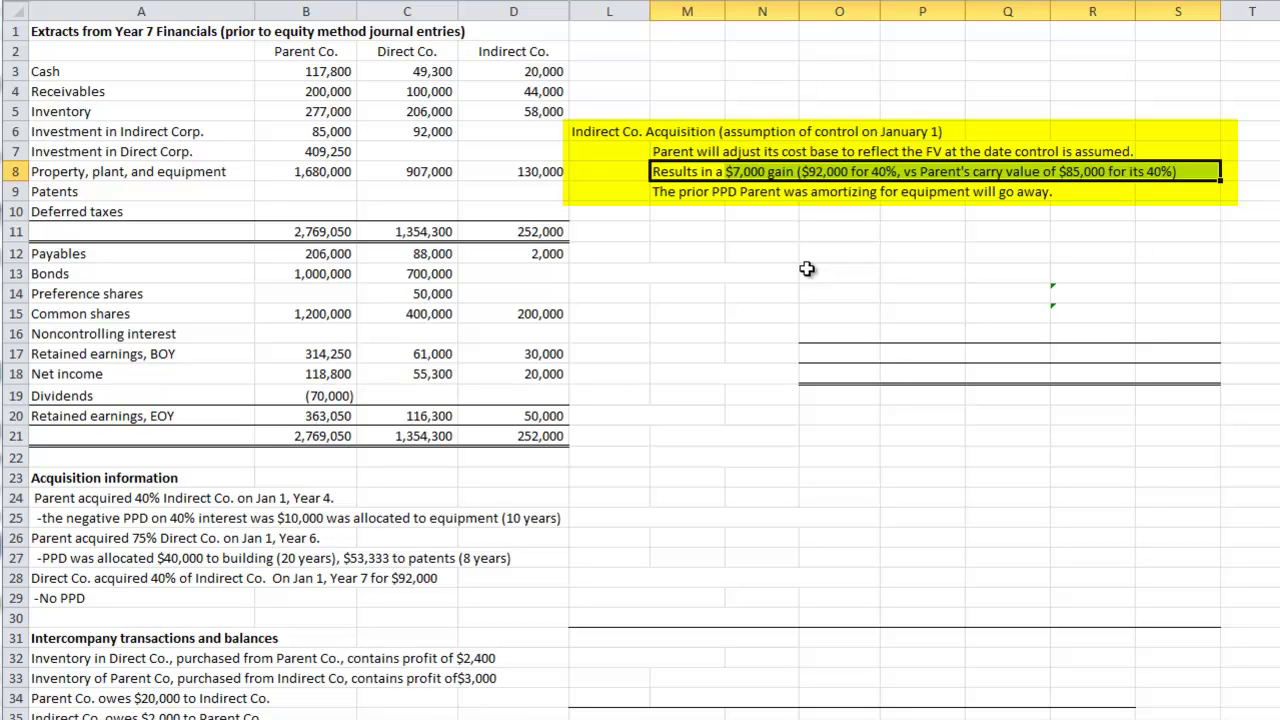
left_click(1087, 192)
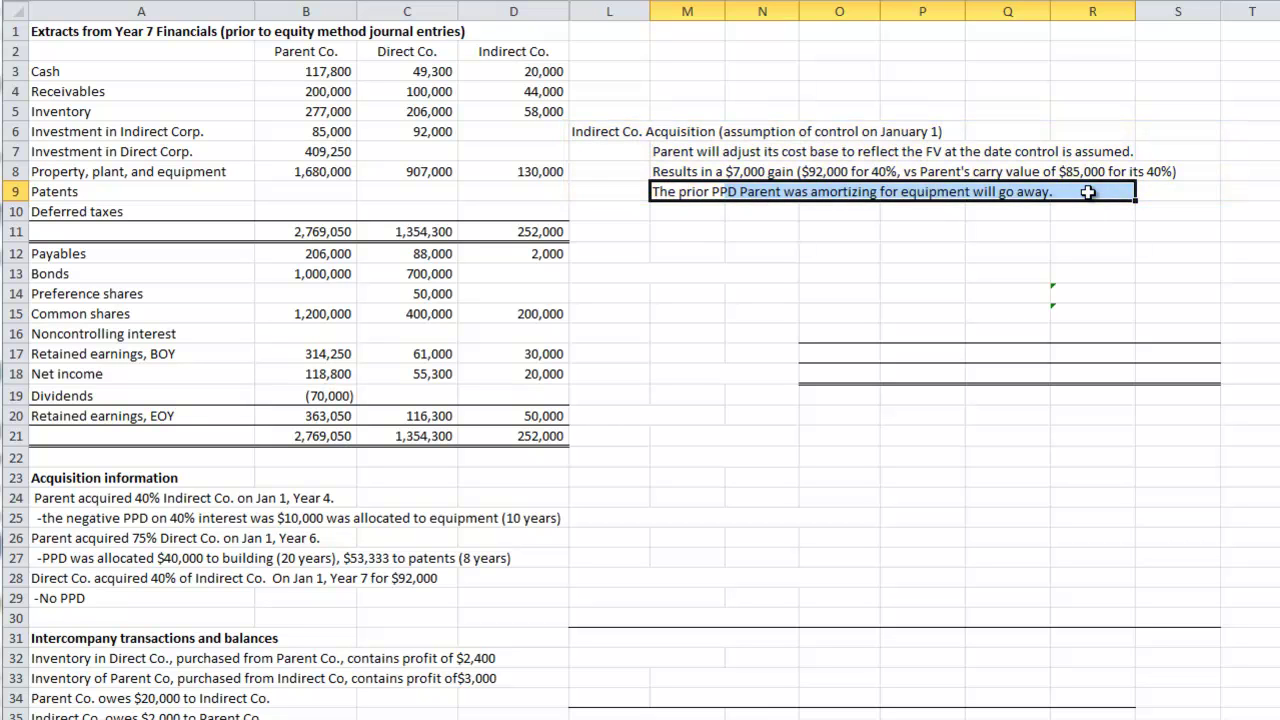
Step: Undo the clearing of the Direct Co. acquisition schedule and select the intercompany profits table beneath it
left_click(610, 232)
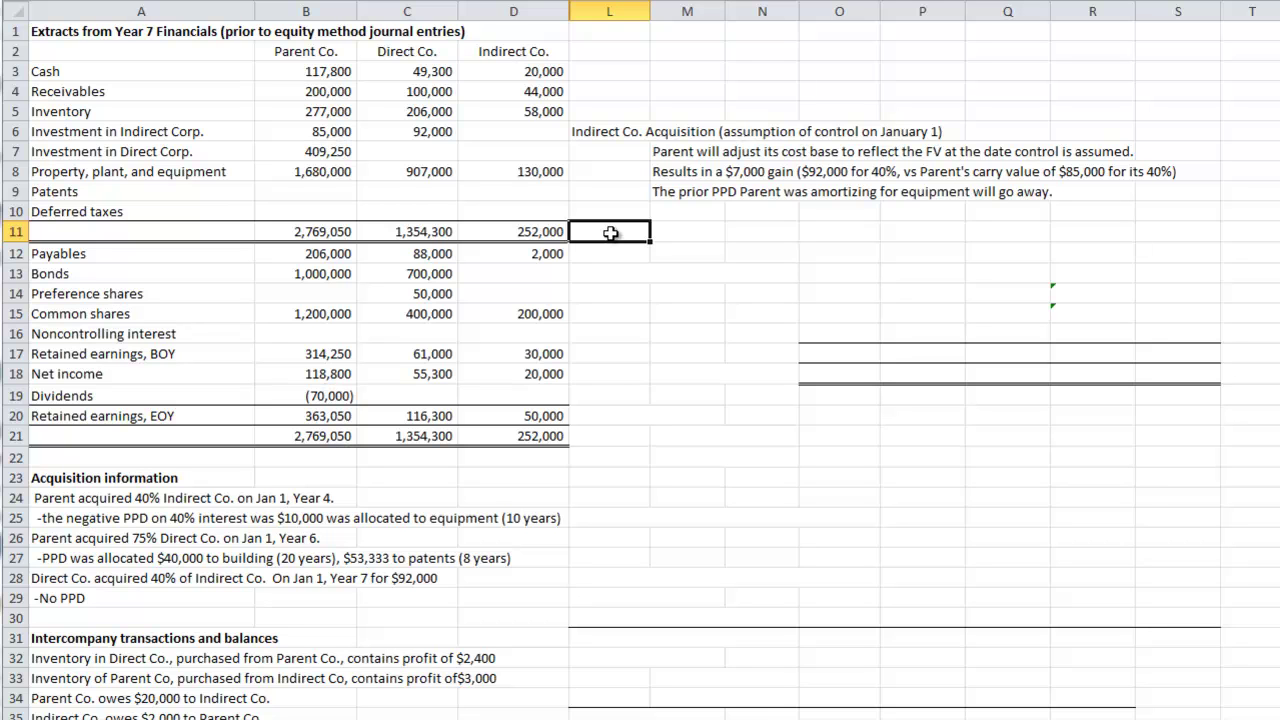
key("ctrl+z")
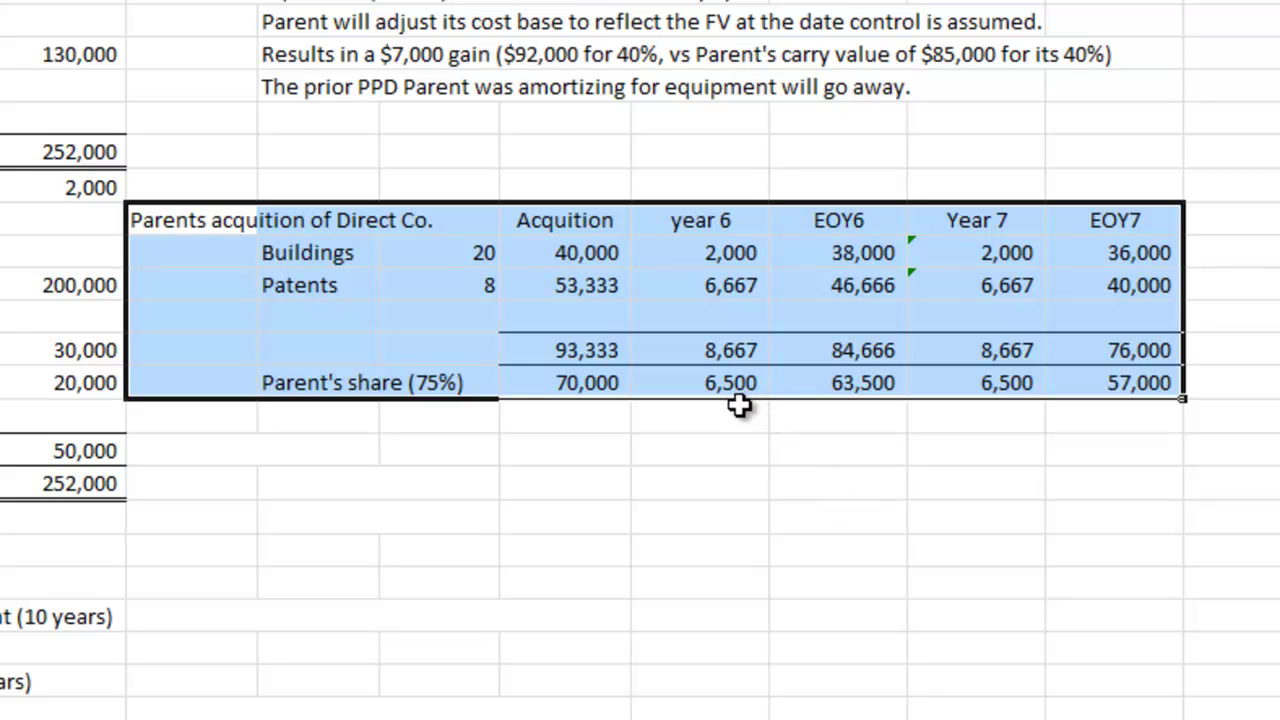
left_click(1028, 349)
left_click_drag(190, 451, 1110, 583)
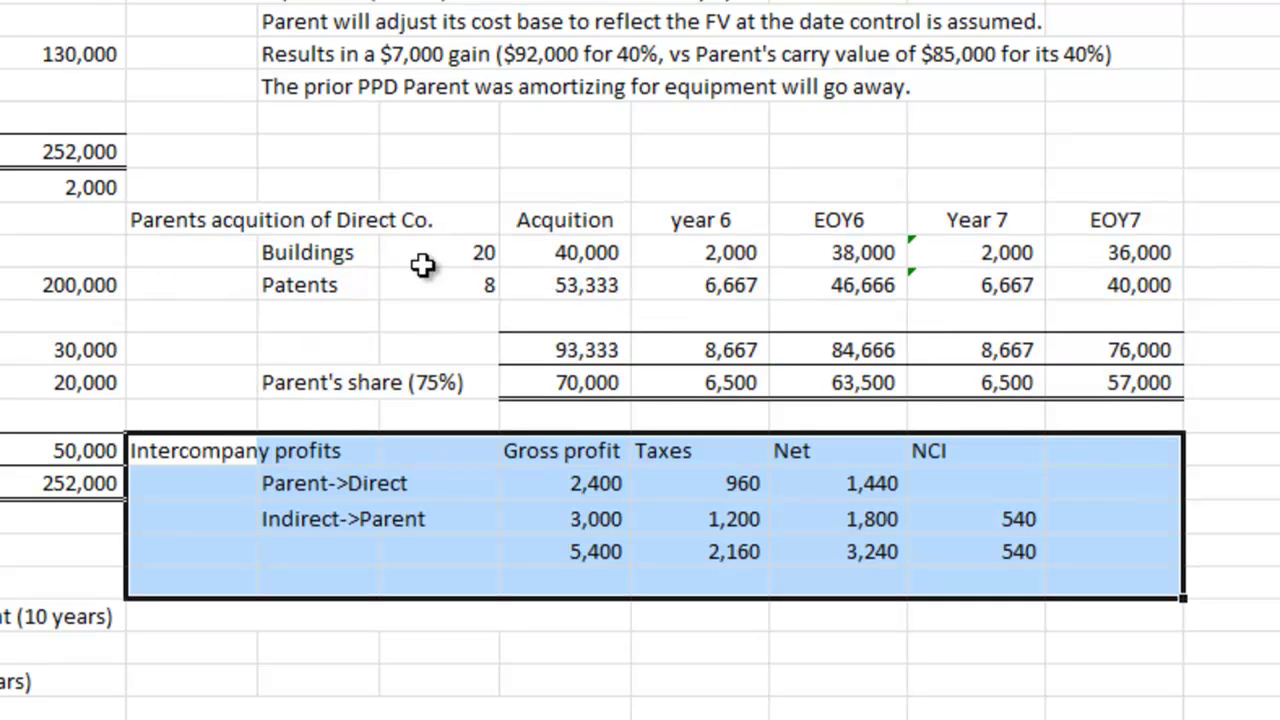
Step: Review the consolidated net income adjustments, and undo the clearing of the rows allocating Indirect's and Direct's net income
scroll(443, 703, "down", 1)
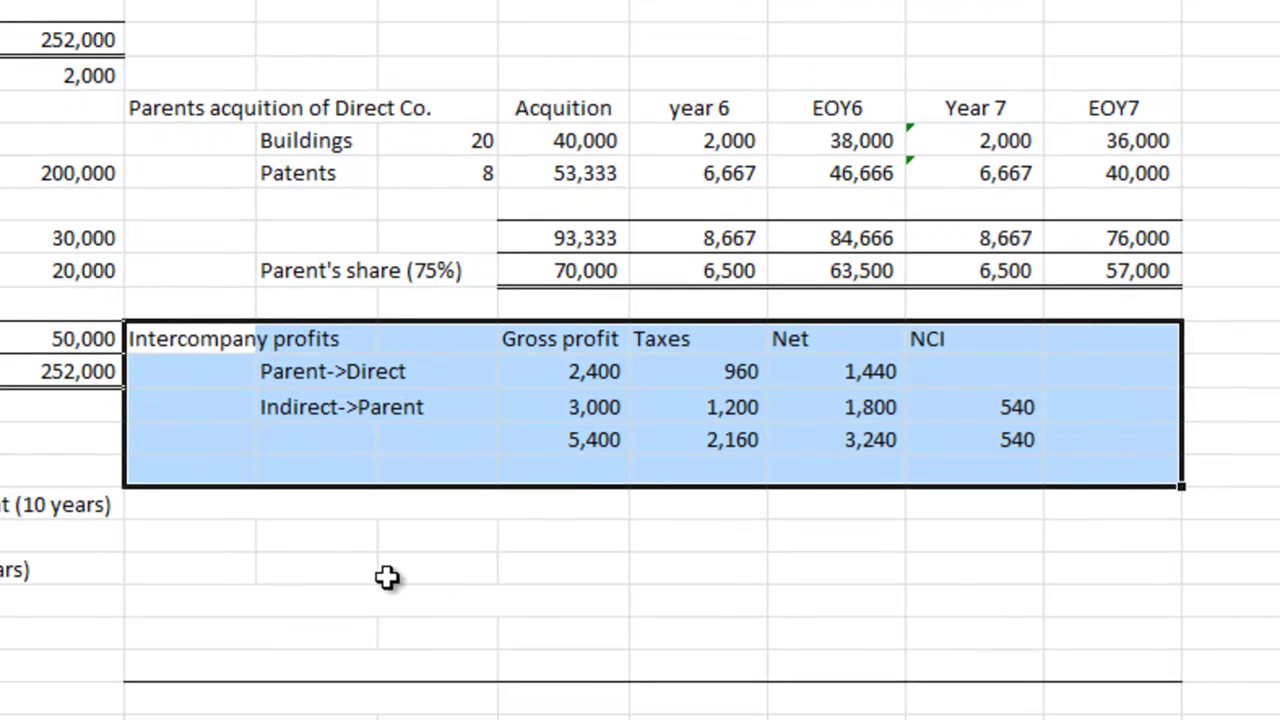
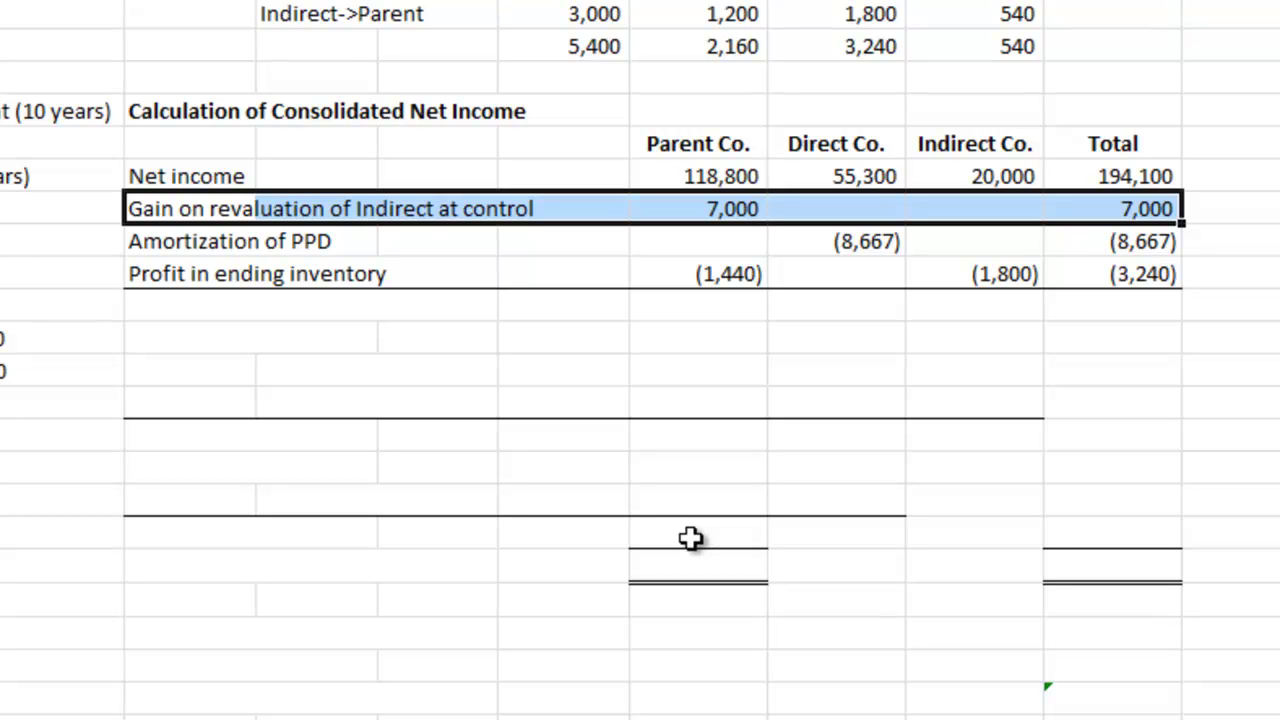
left_click_drag(172, 245, 1075, 250)
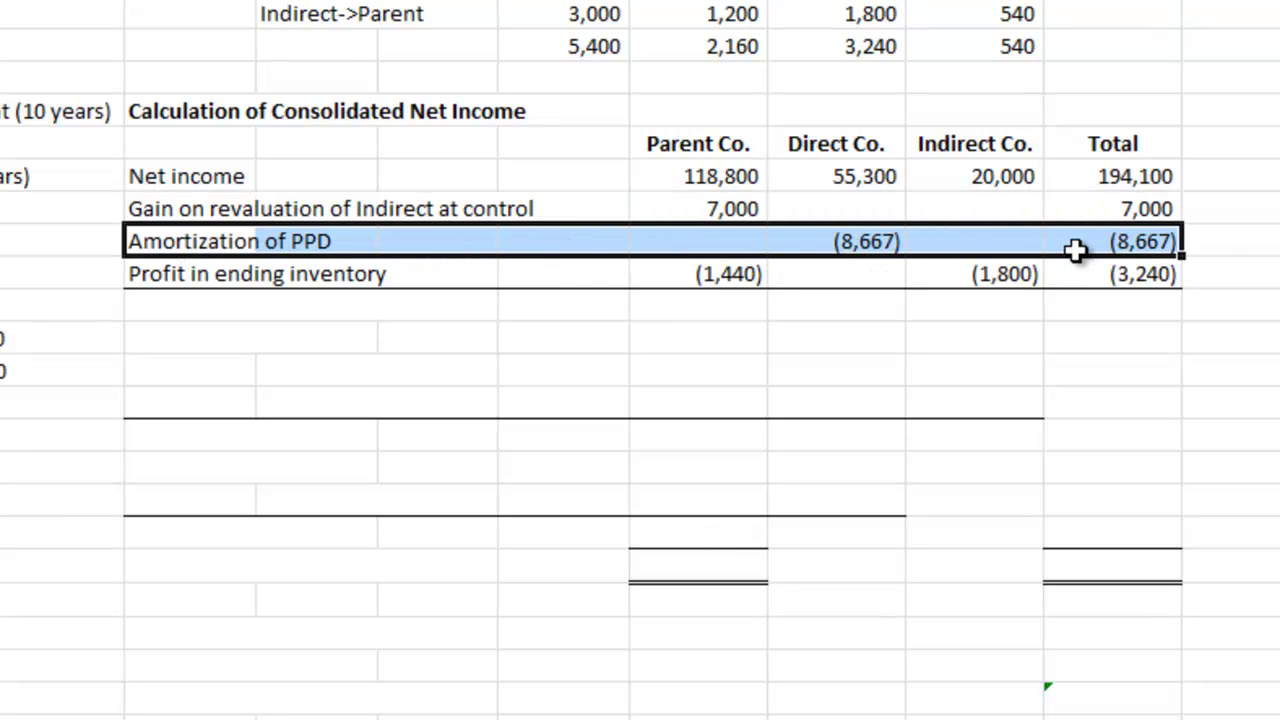
left_click(878, 243)
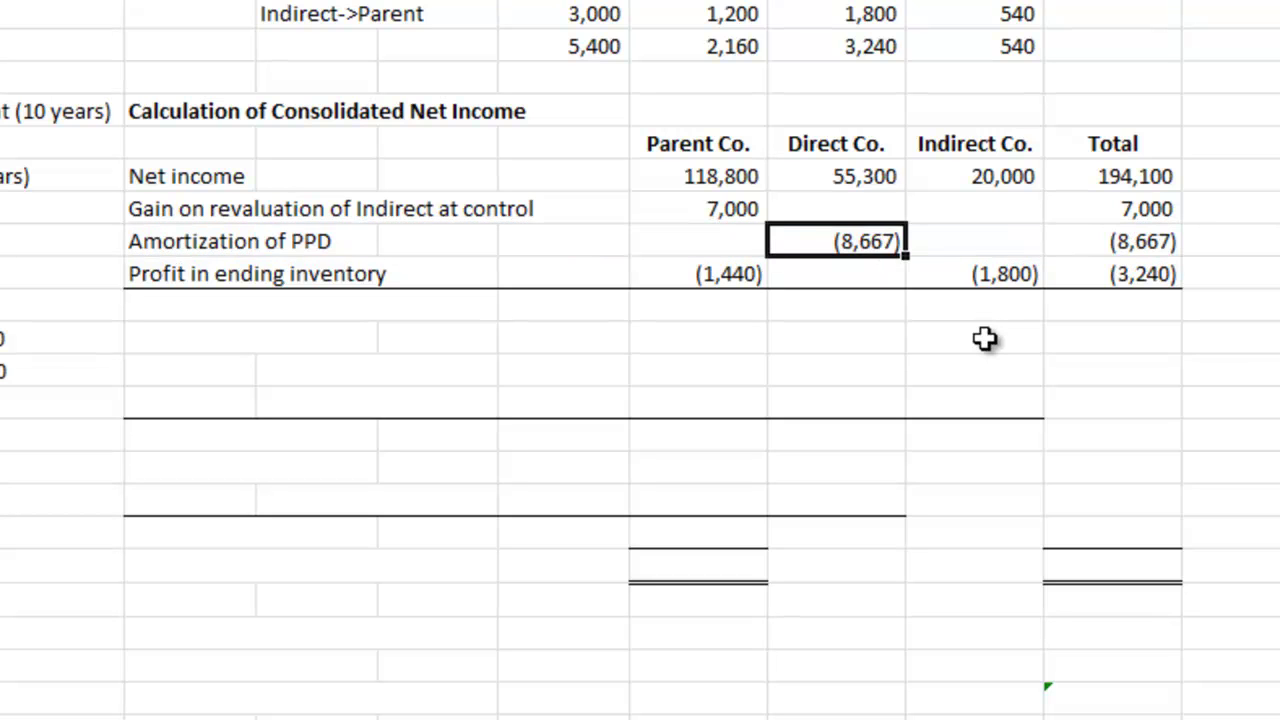
left_click_drag(170, 274, 1120, 275)
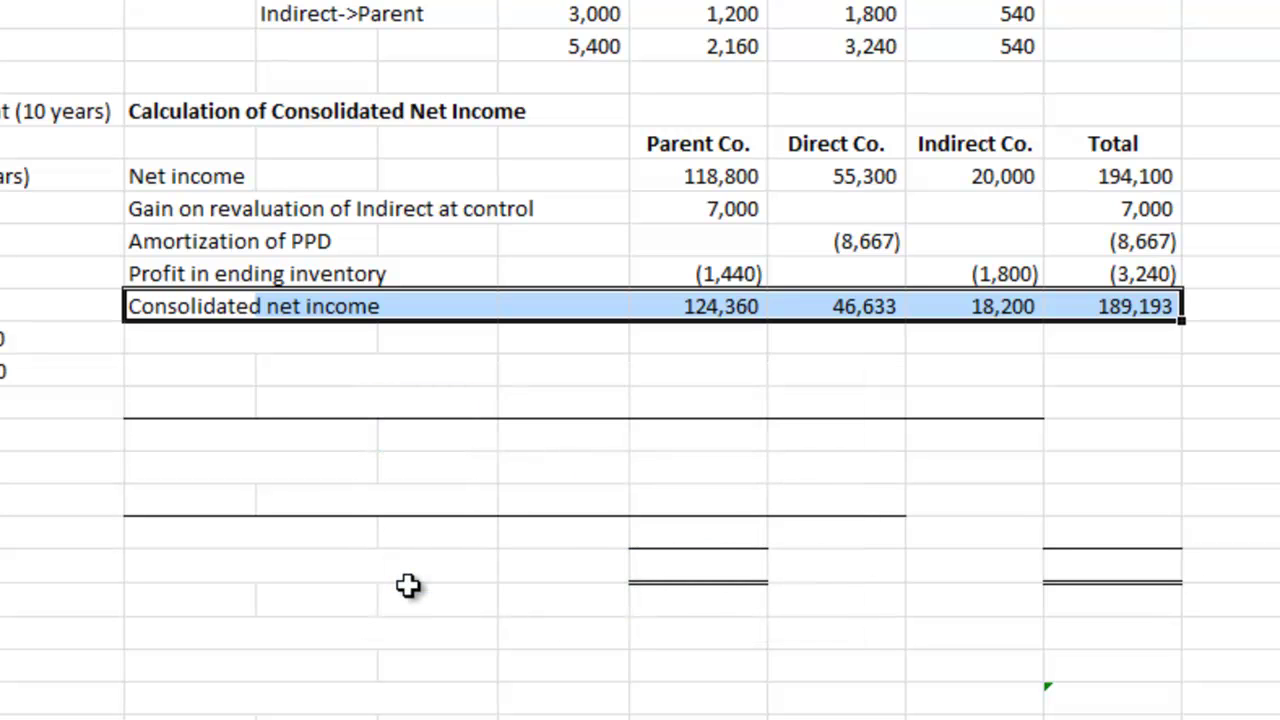
key("ctrl+z")
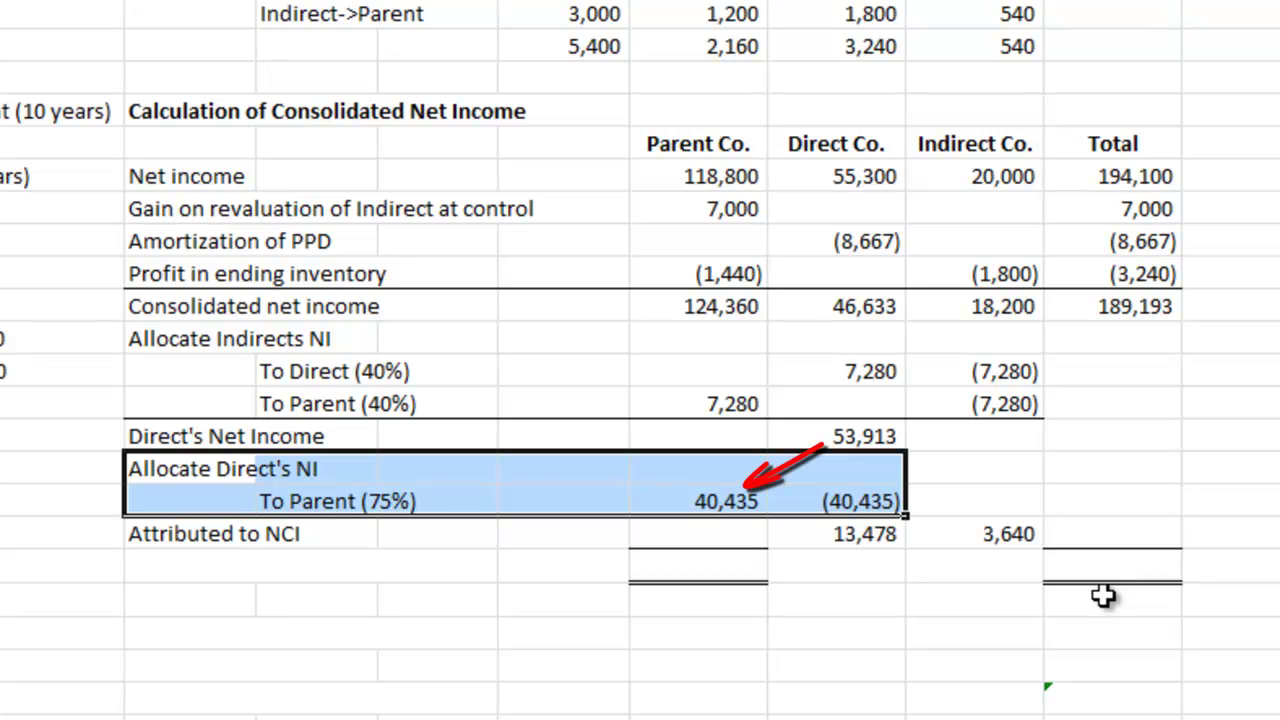
key("Down")
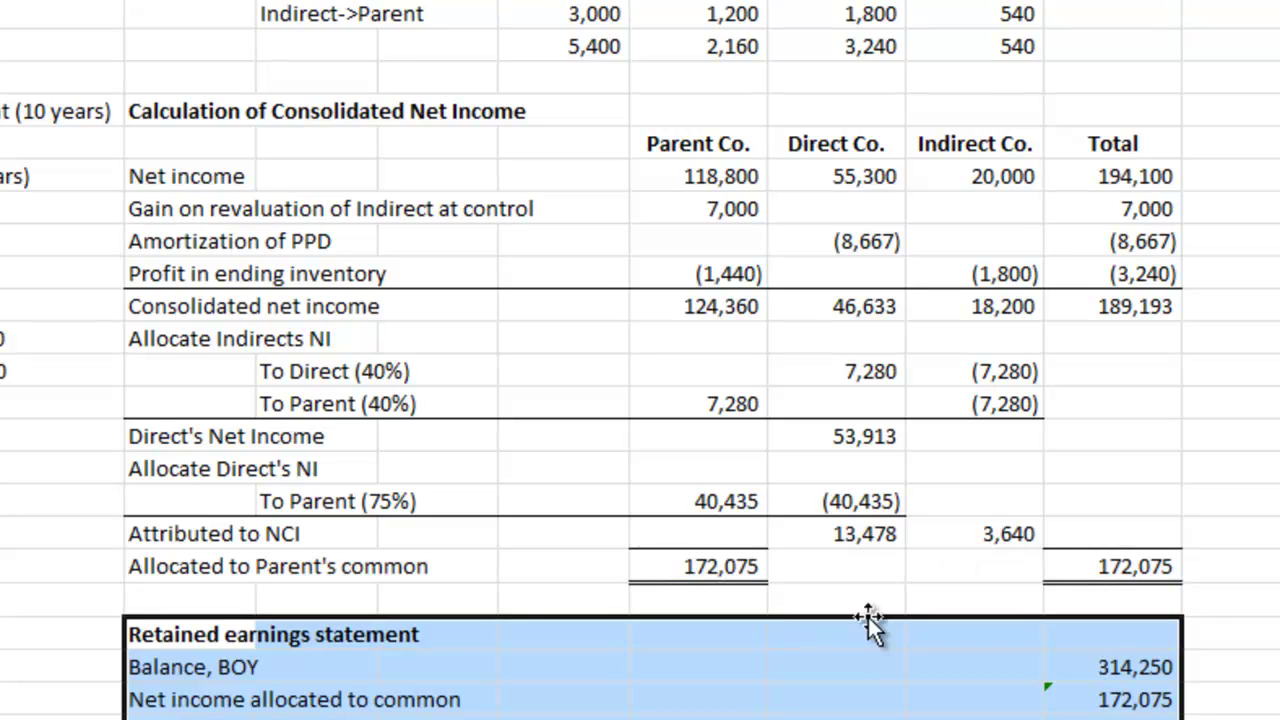
Step: Trace the retained earnings statement's opening balance, net income allocated to common and dividends back to their source cells
scroll(866, 612, "down", 3)
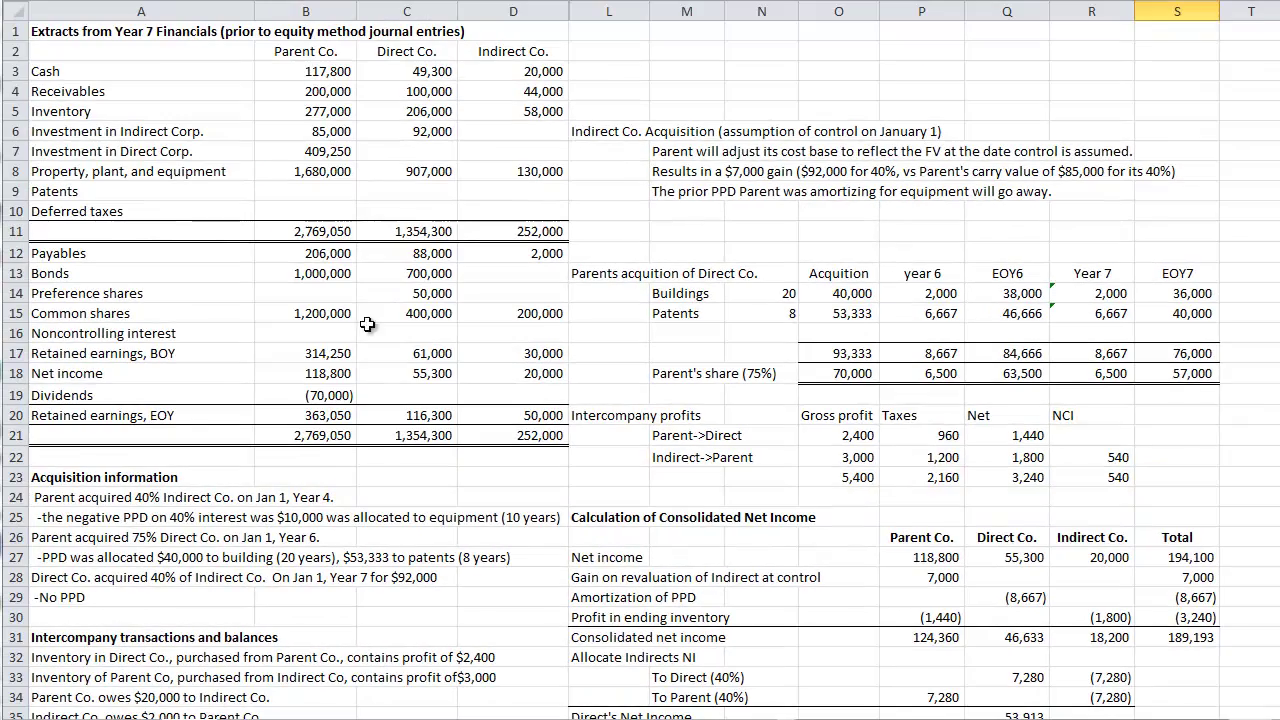
left_click(296, 358)
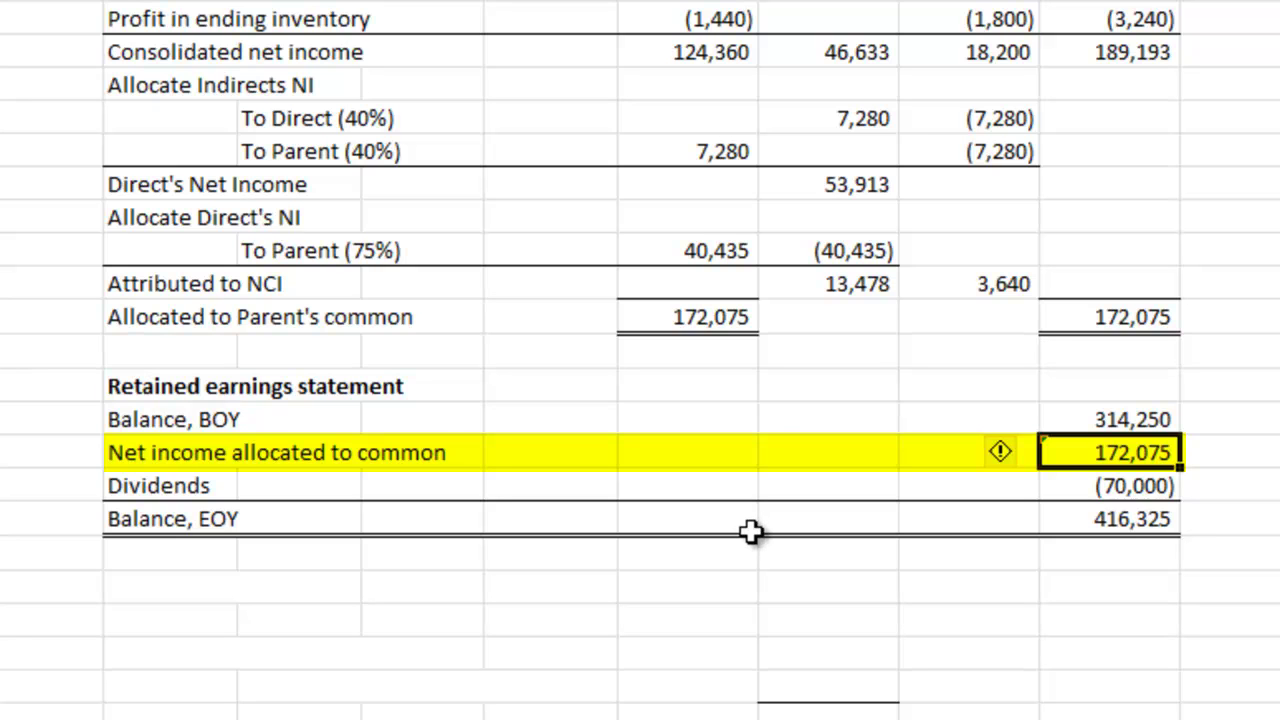
left_click(712, 314)
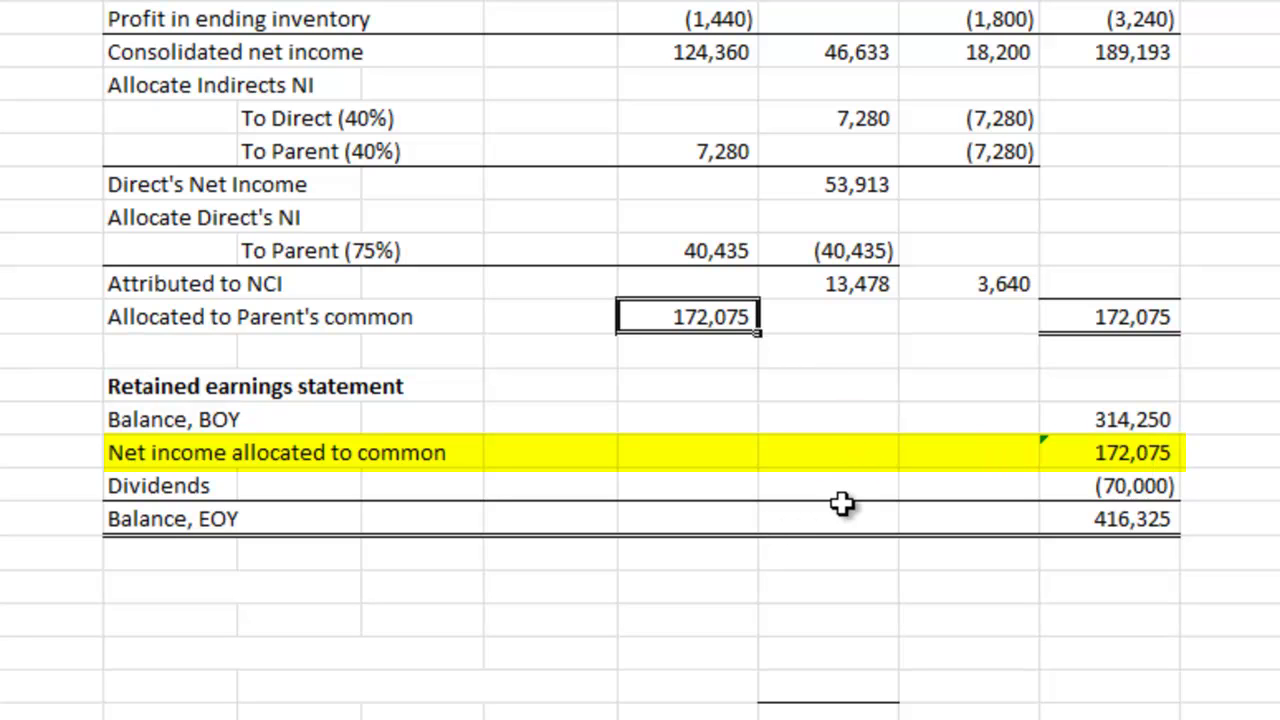
left_click(1150, 485)
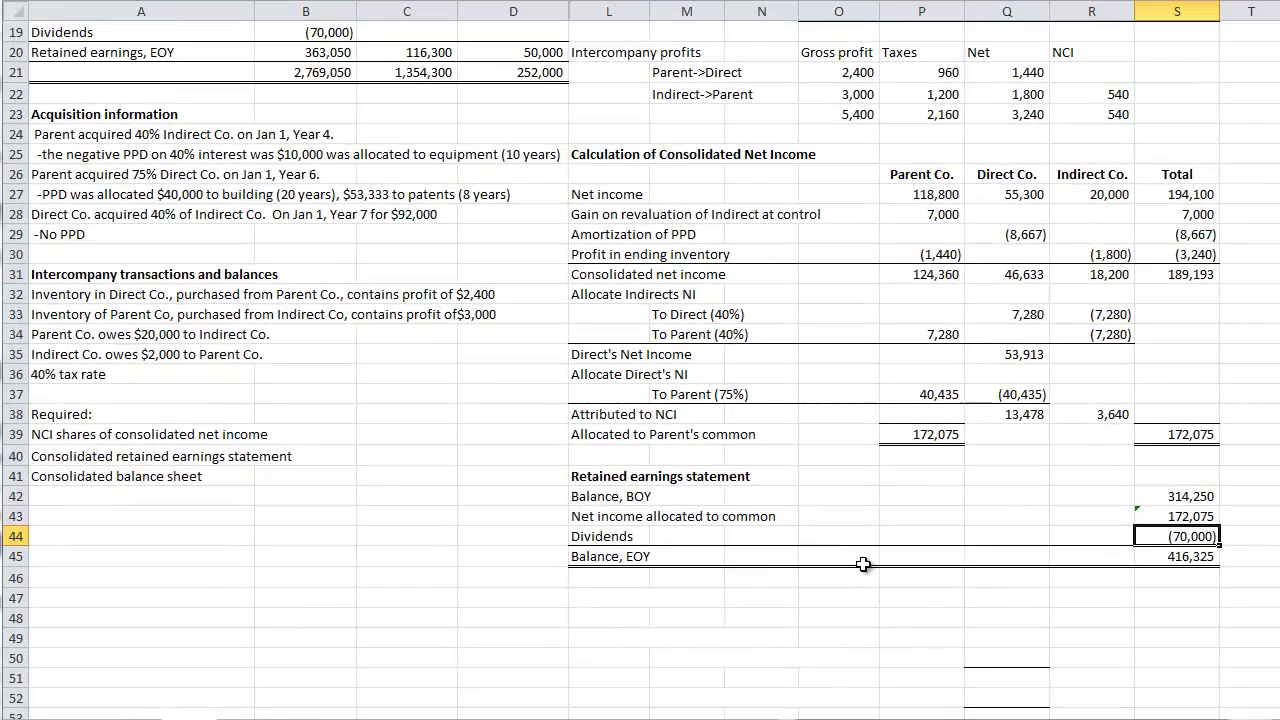
scroll(618, 522, "up", 2)
scroll(861, 561, "up", 1)
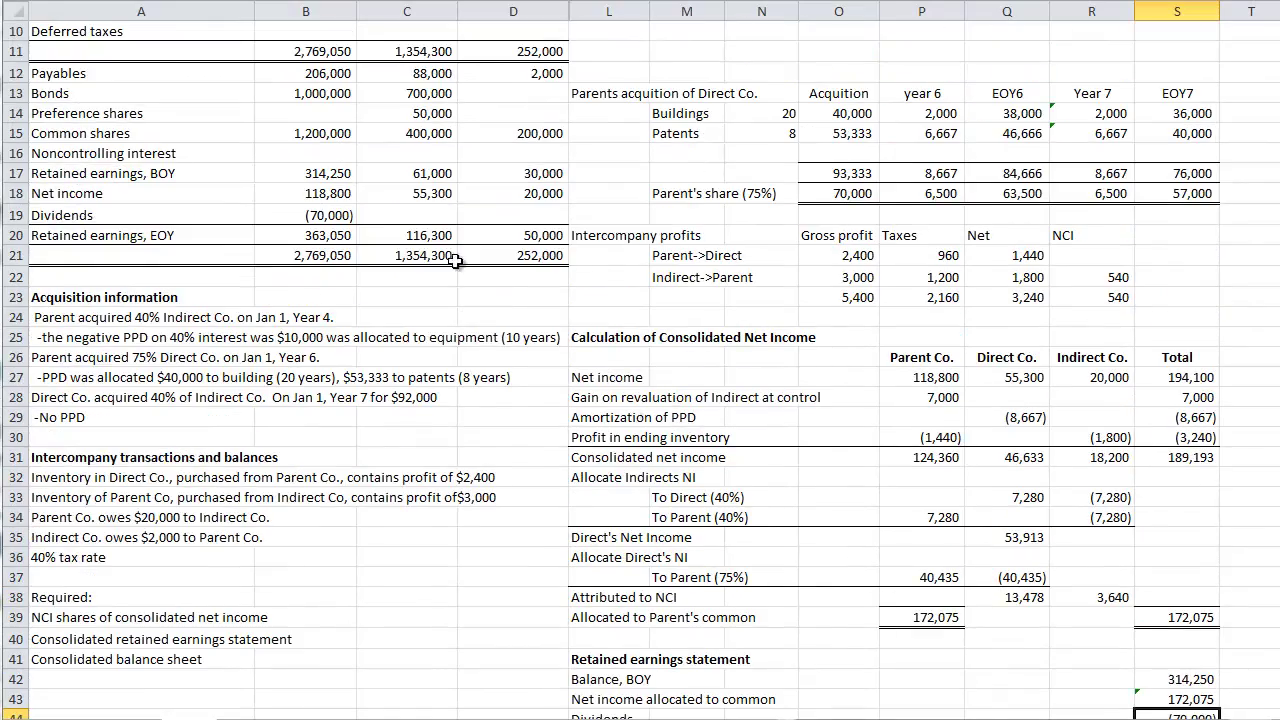
left_click(330, 215)
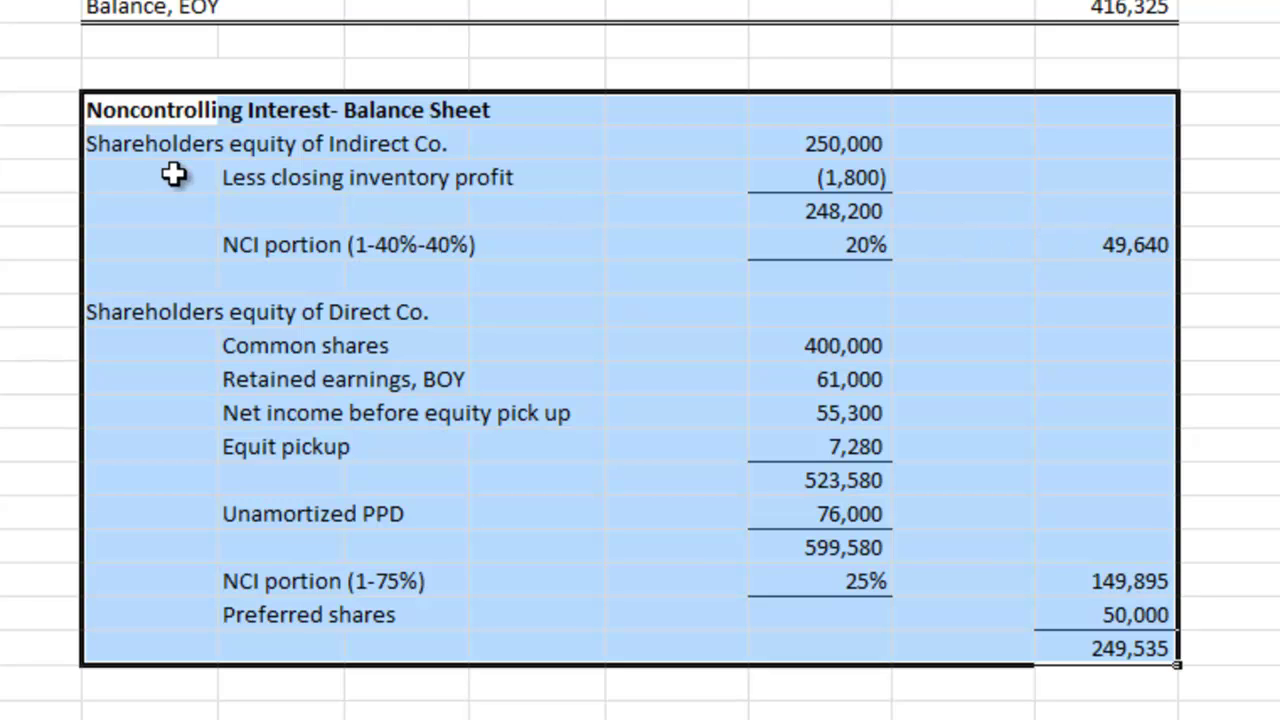
Step: Examine the noncontrolling interest calculation for the balance sheet, covering Indirect Co.'s equity and Direct Co.'s equity components through the equity pickup
left_click_drag(115, 146, 800, 150)
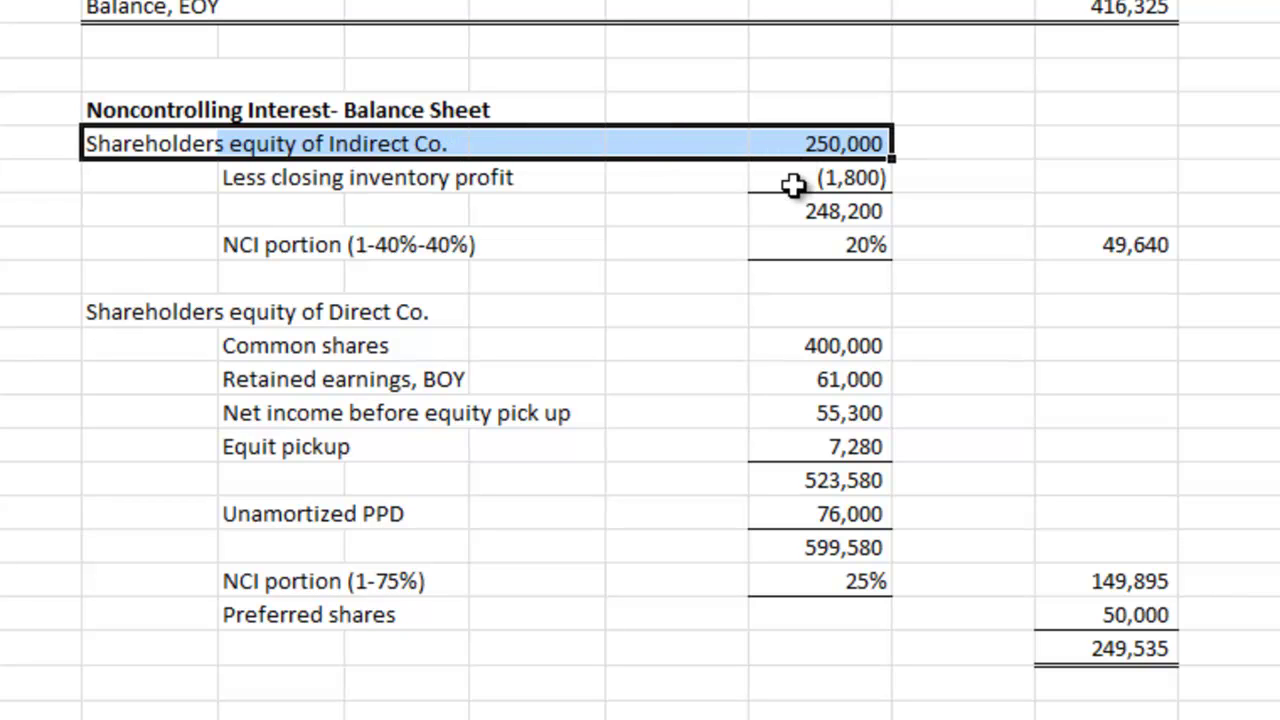
left_click_drag(240, 178, 800, 178)
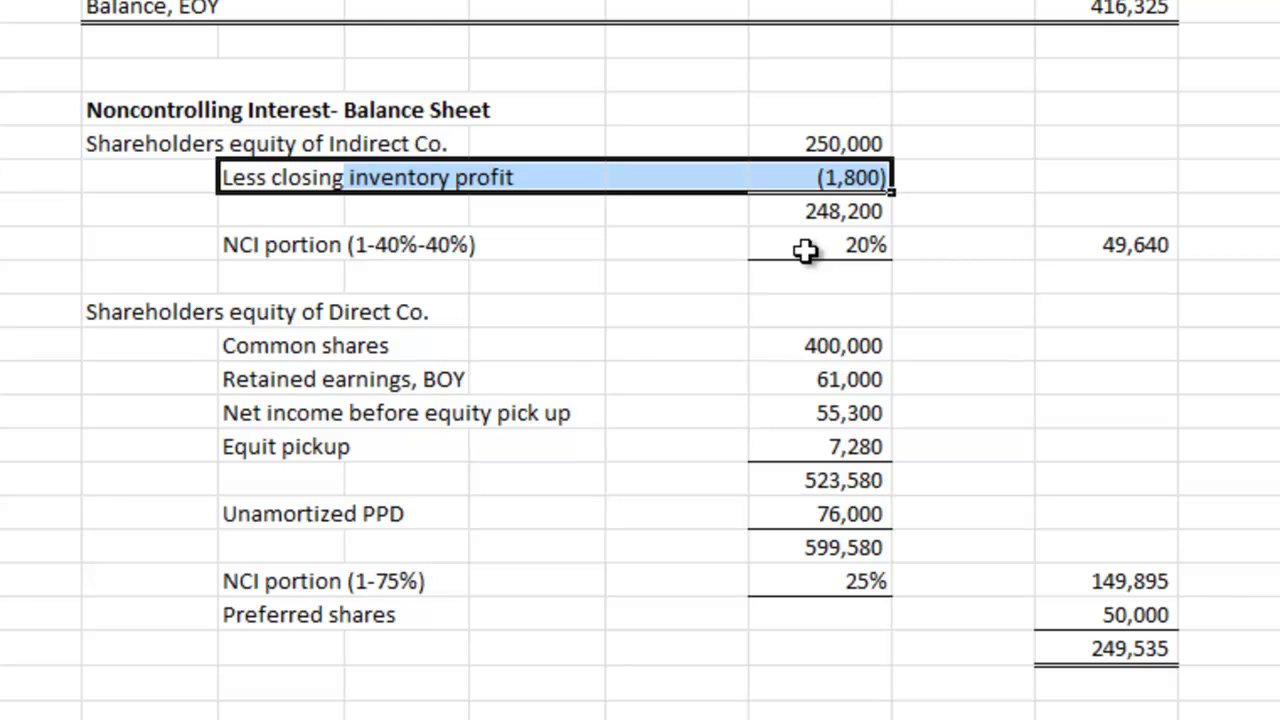
left_click_drag(150, 312, 1150, 581)
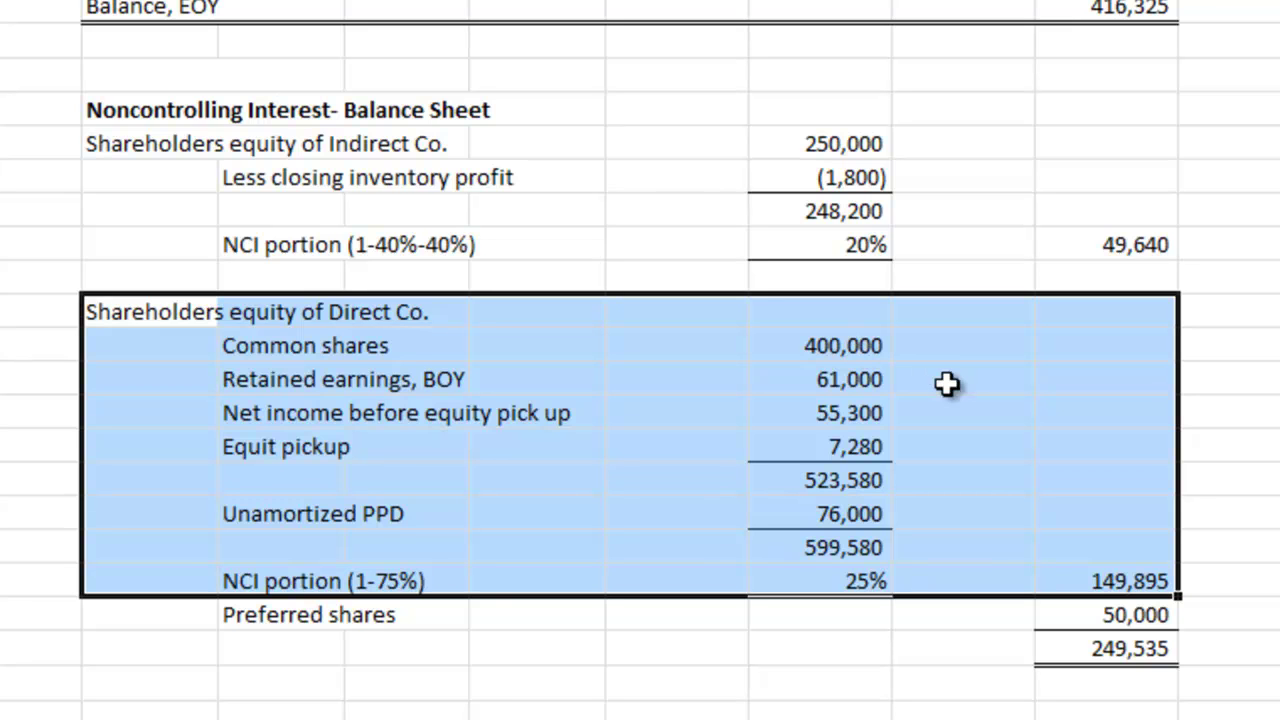
left_click(849, 347)
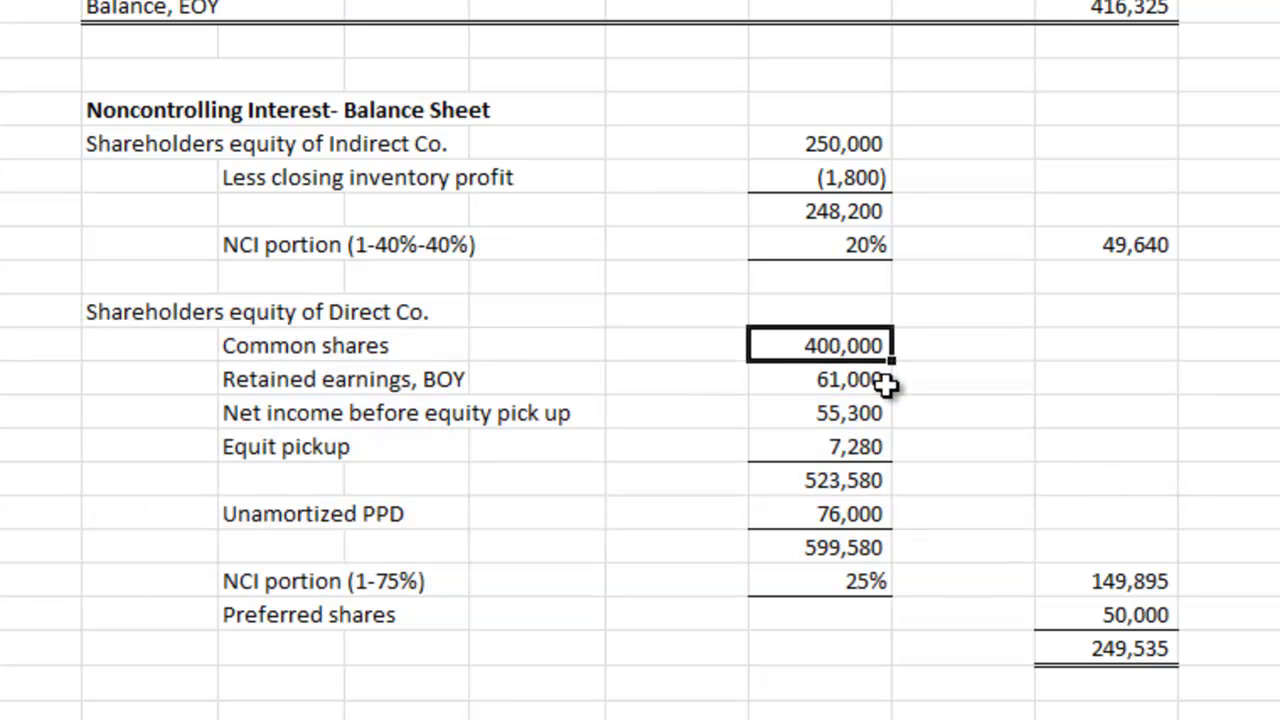
left_click(866, 387)
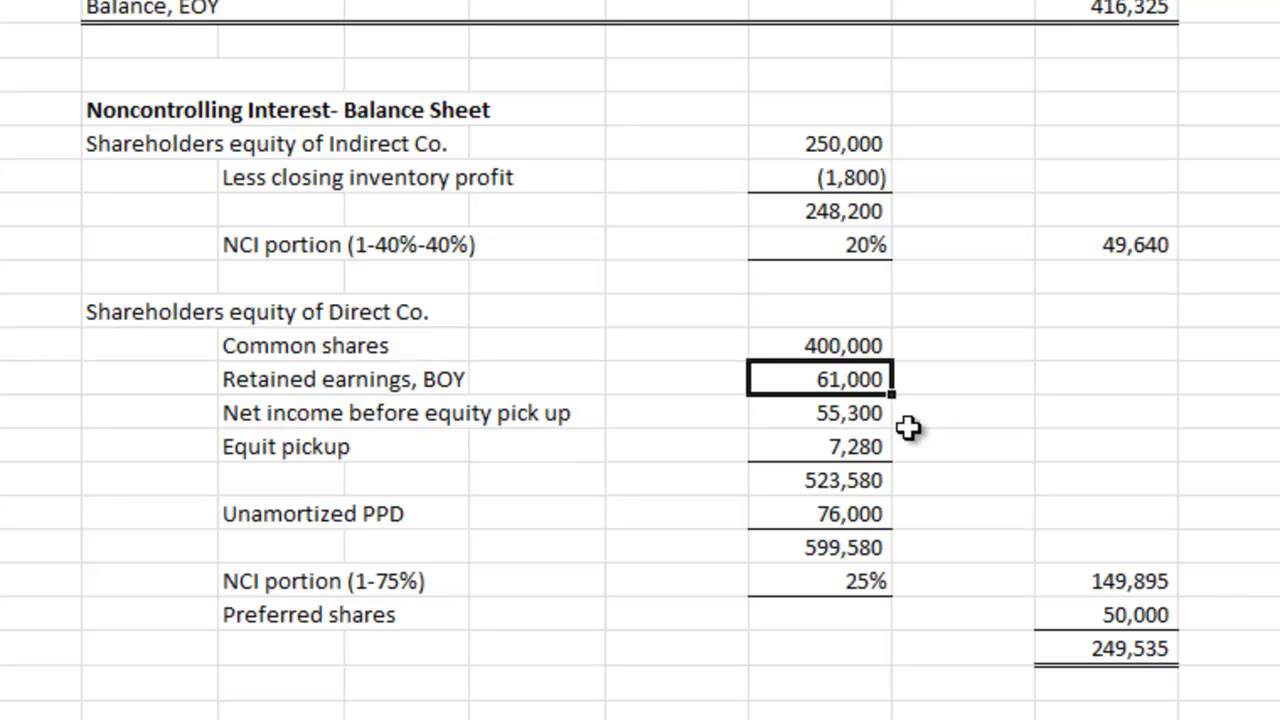
left_click(868, 420)
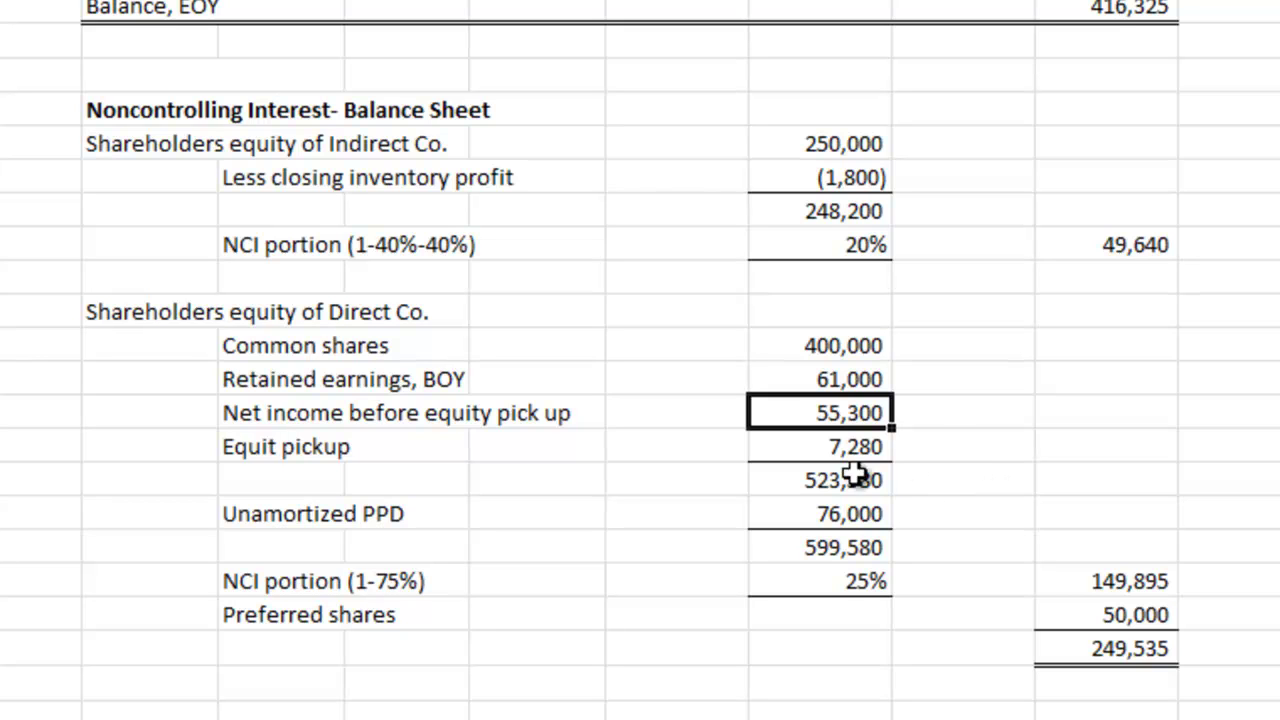
left_click(792, 446)
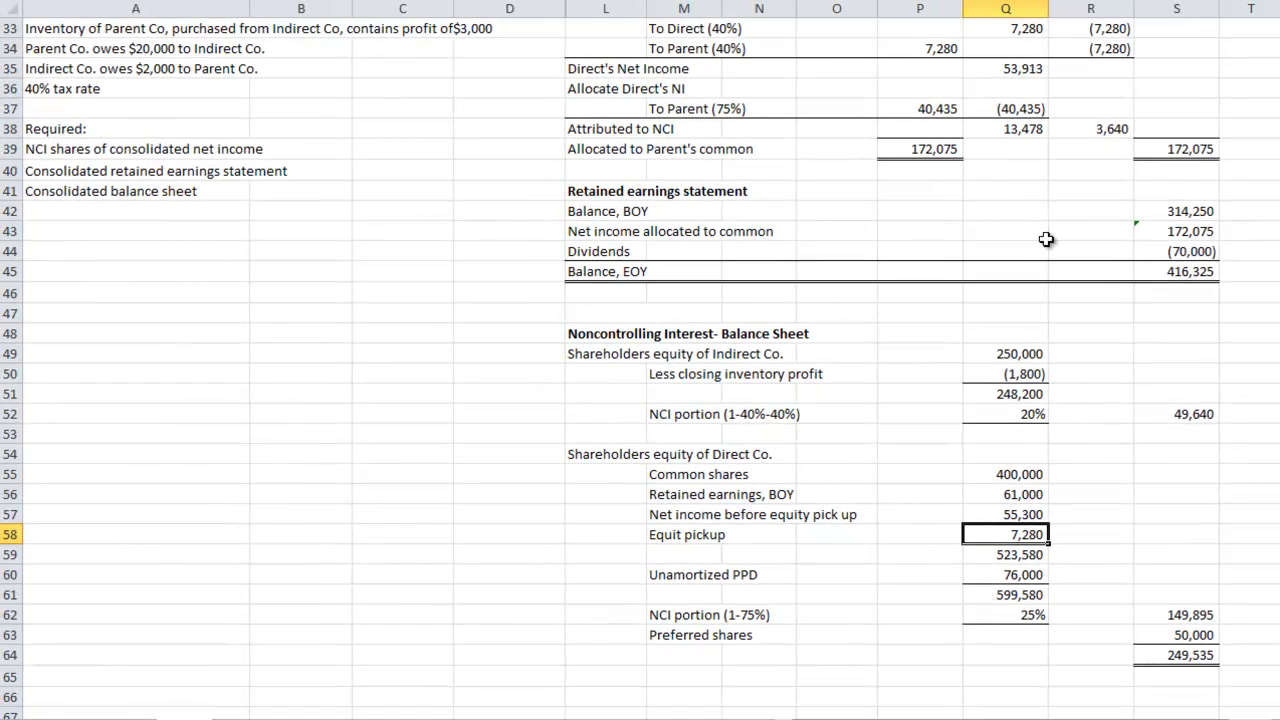
Step: Trace Direct Co.'s equity pickup to the Parent allocation and its unamortized PPD to the EOY7 total in the acquisition schedule
left_click(943, 50)
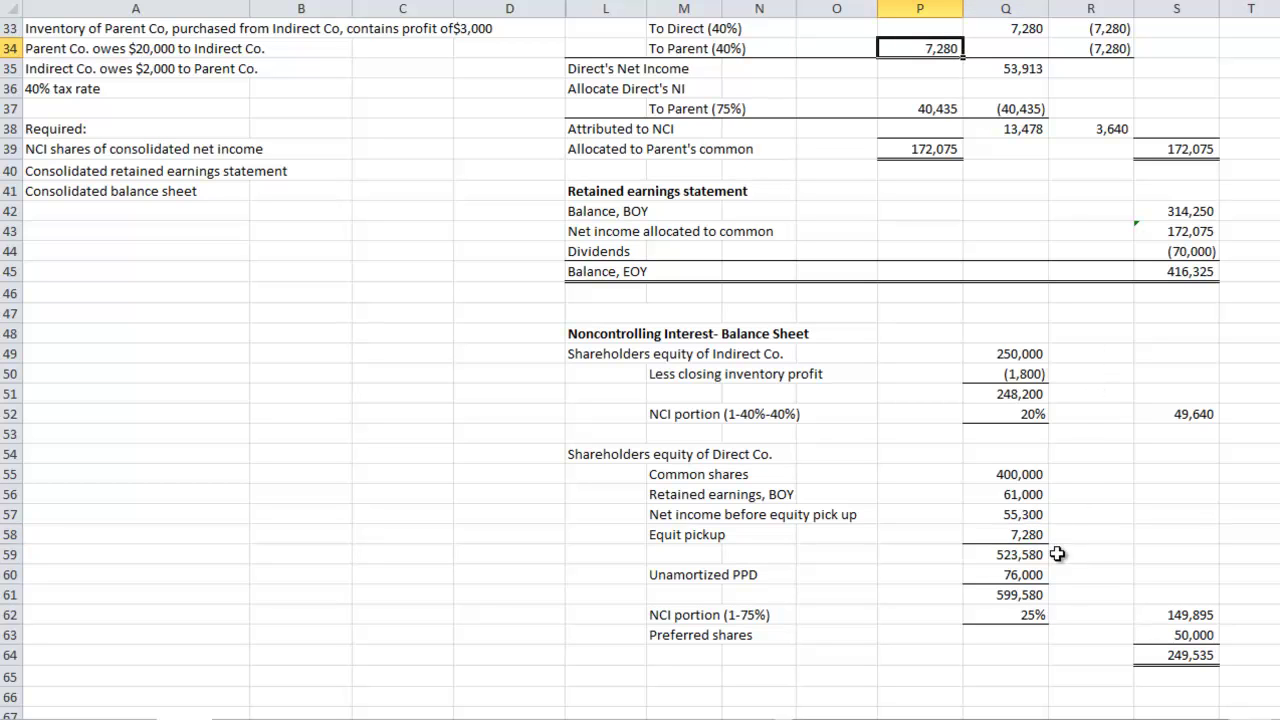
left_click(1015, 574)
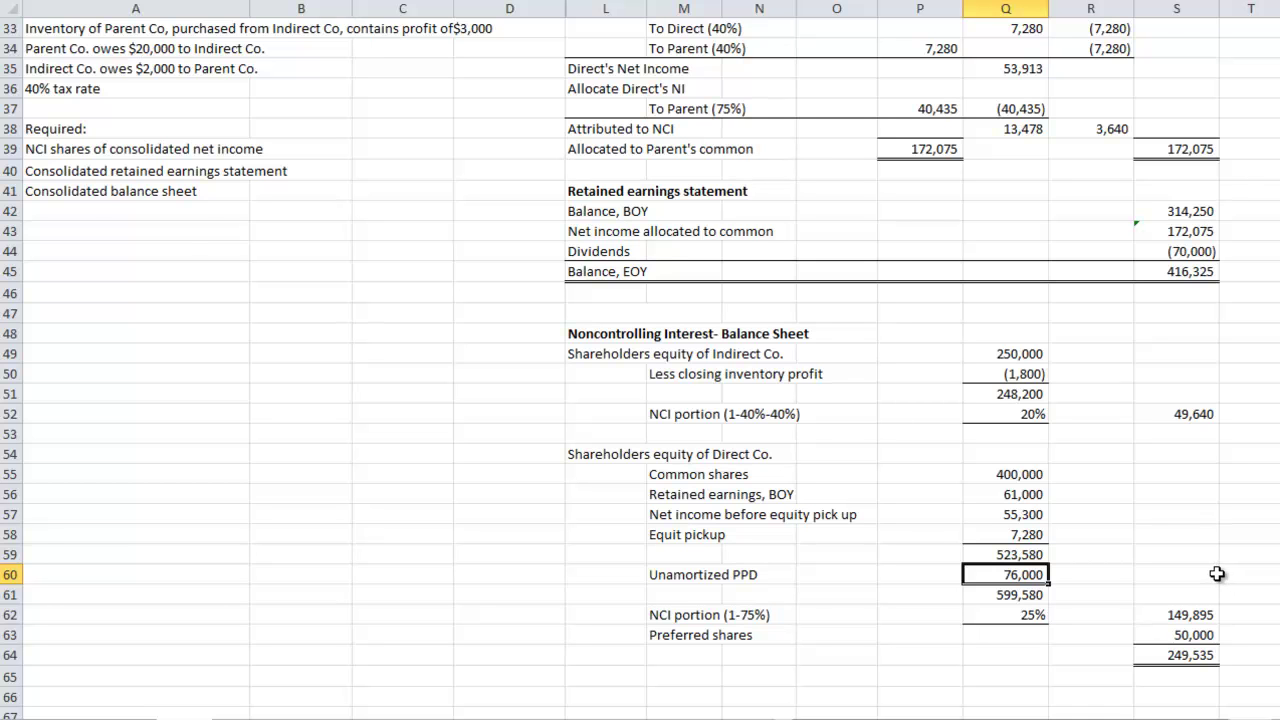
scroll(1217, 573, "up", 7)
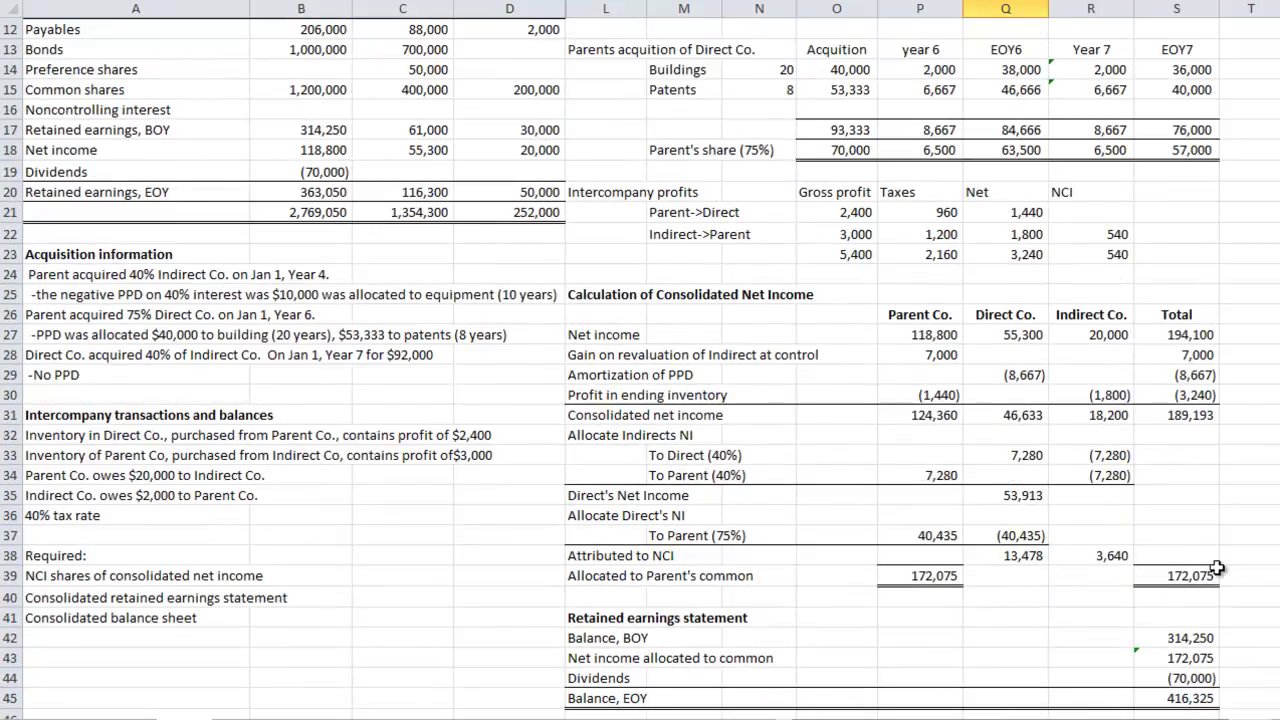
scroll(1217, 570, "up", 1)
left_click(1195, 190)
scroll(1170, 390, "down", 6)
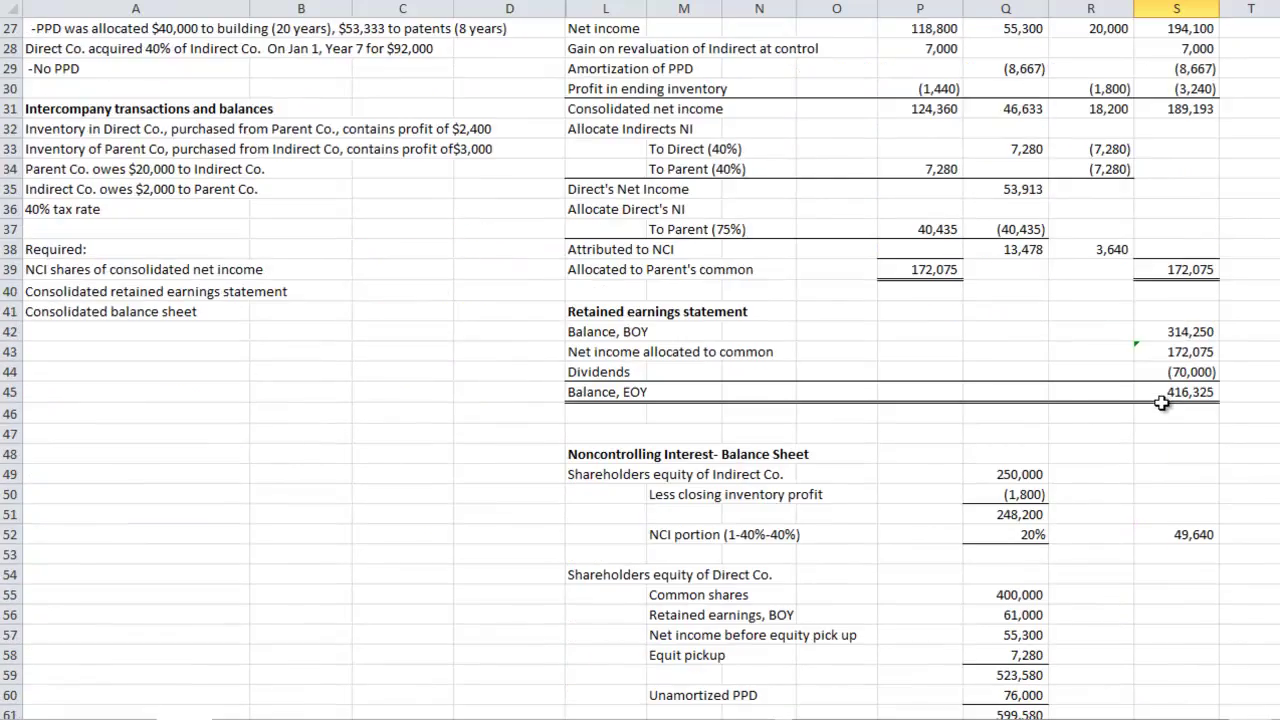
scroll(1160, 401, "down", 3)
Step: Examine Direct Co.'s NCI portion, and trace its preferred shares amount back to the preference shares in the Year 7 extracts
left_click(1029, 554)
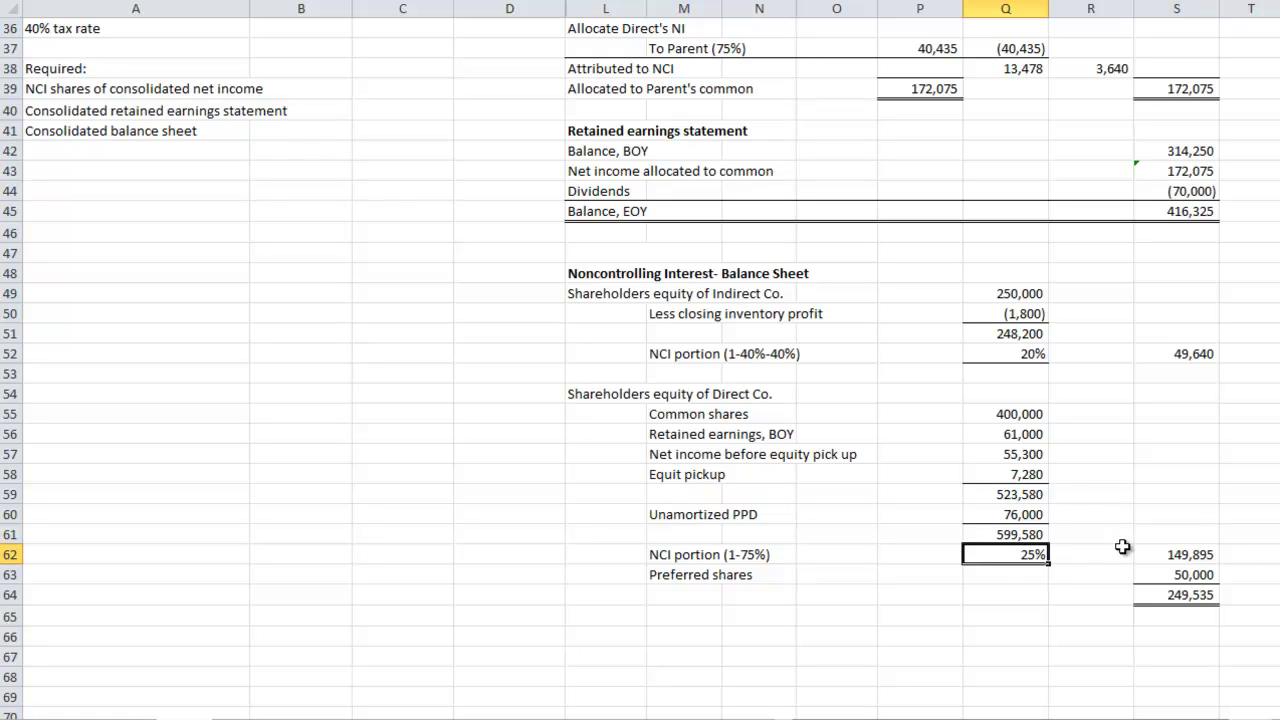
left_click(1188, 554)
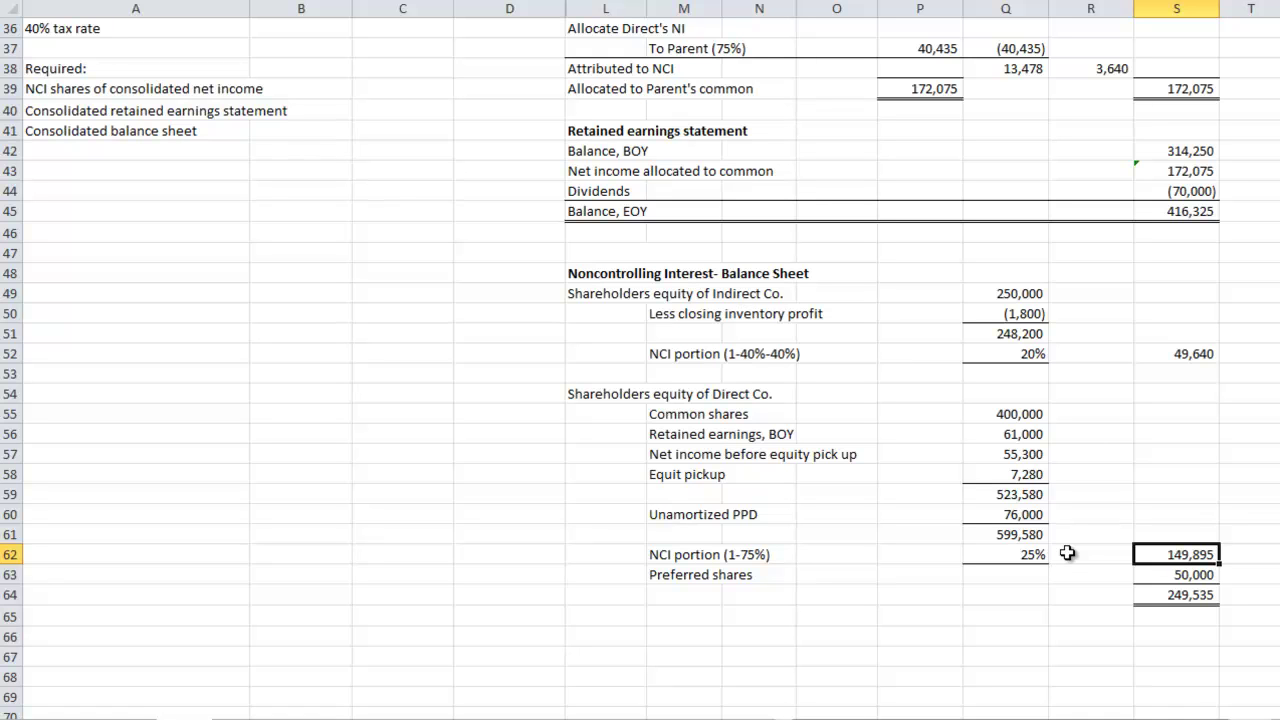
left_click(1180, 574)
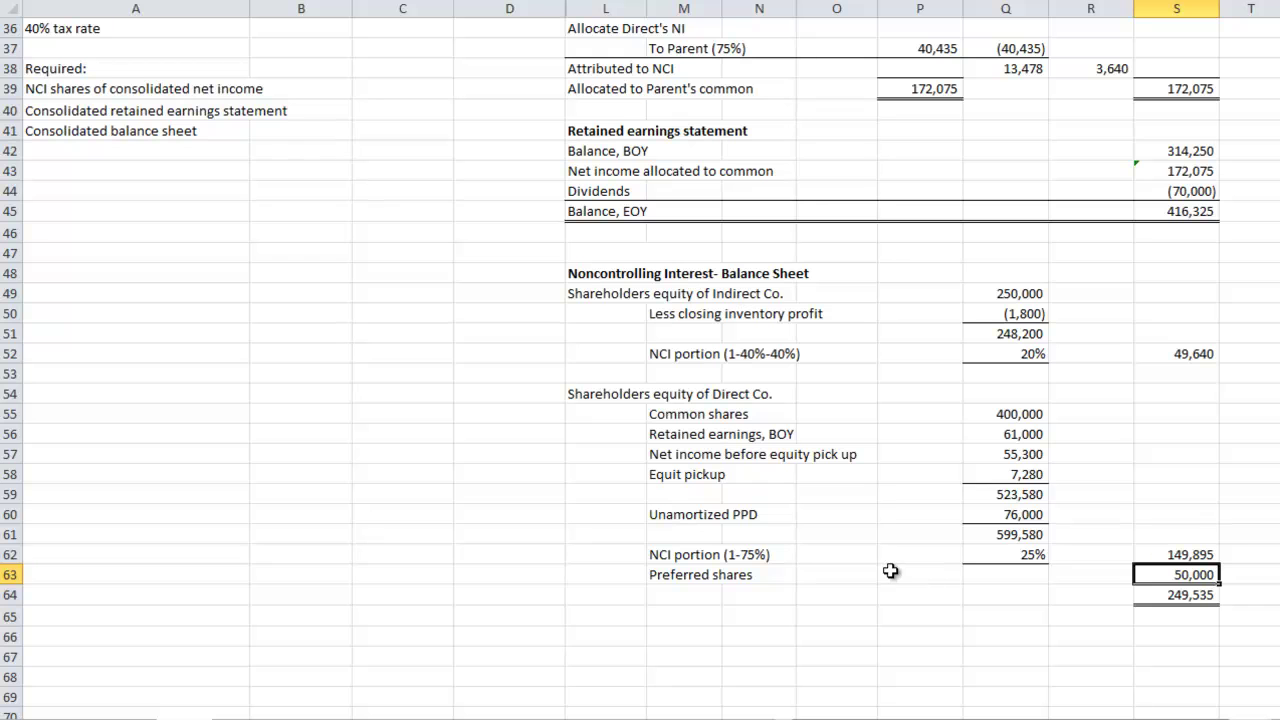
key("ctrl+bracketleft")
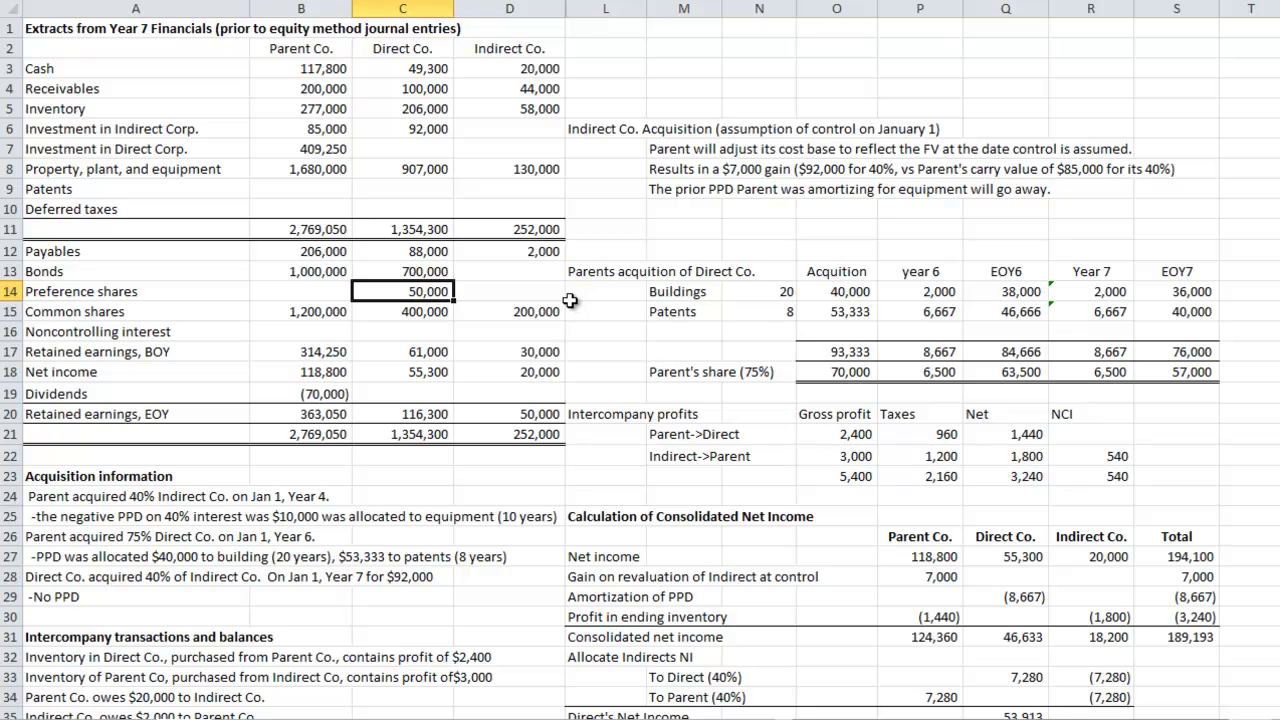
key("F5")
key("Return")
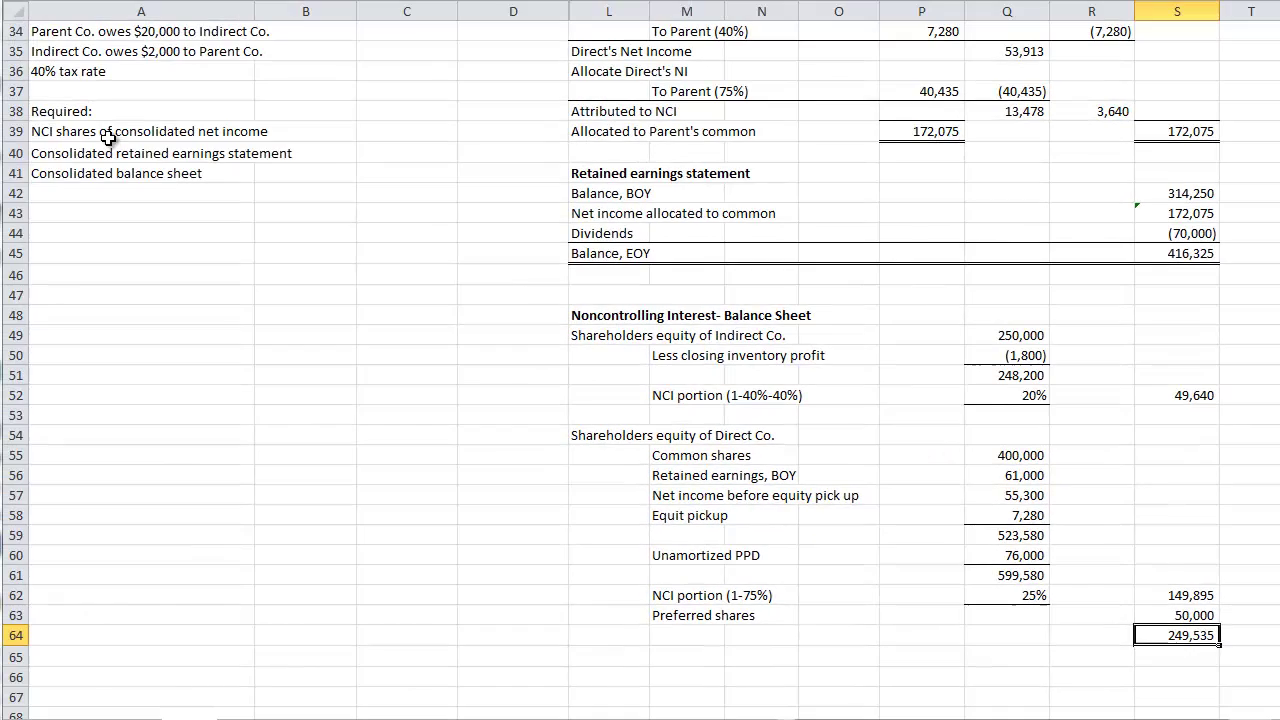
Step: Review the required reports, and select the PPD and equity pickup columns of the consolidation adjustments
left_click_drag(108, 138, 325, 160)
left_click_drag(140, 173, 330, 175)
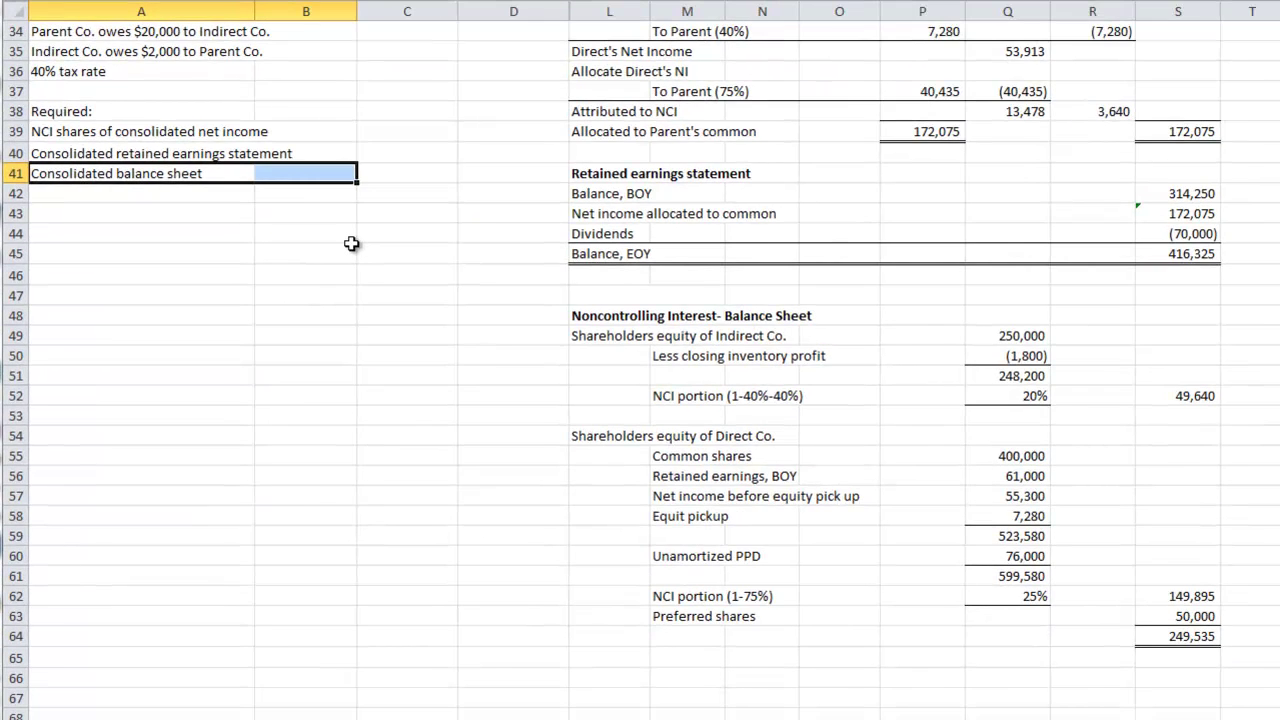
scroll(351, 243, "up", 11)
left_click_drag(700, 51, 706, 497)
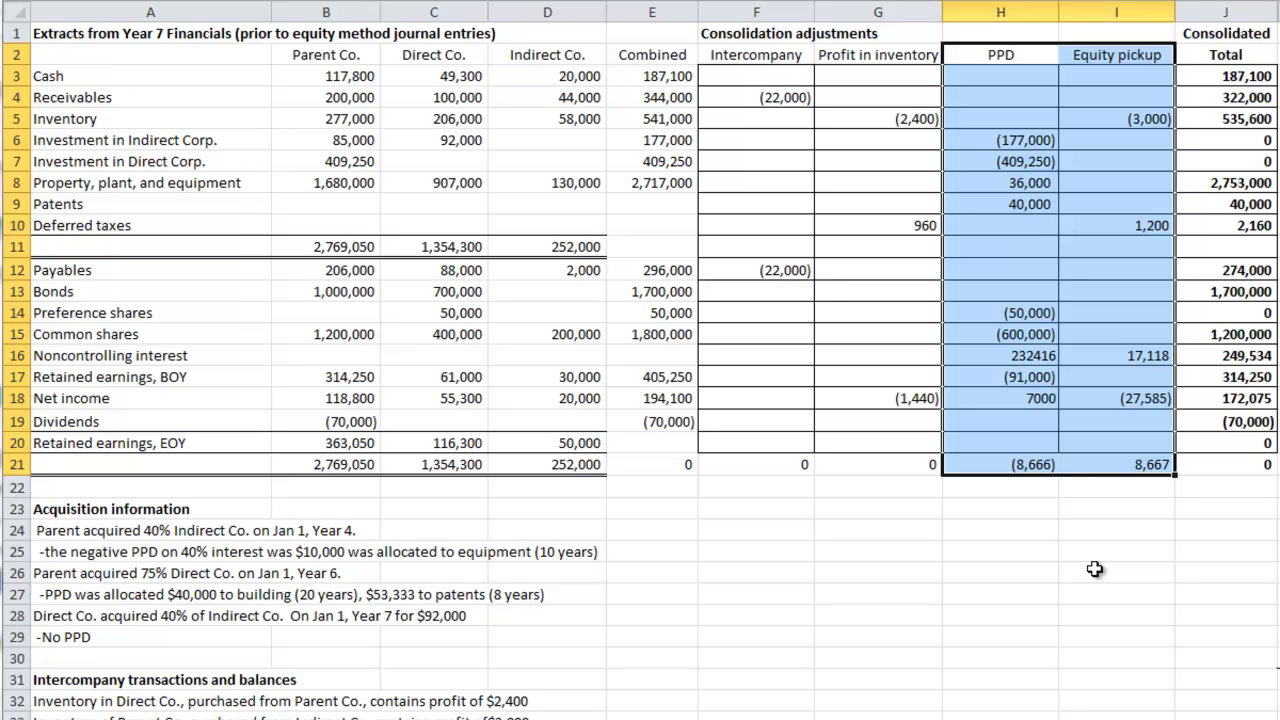
Step: Examine the PPD adjustments to the Indirect and Direct investments, property, plant and equipment, and patents
left_click(1015, 139)
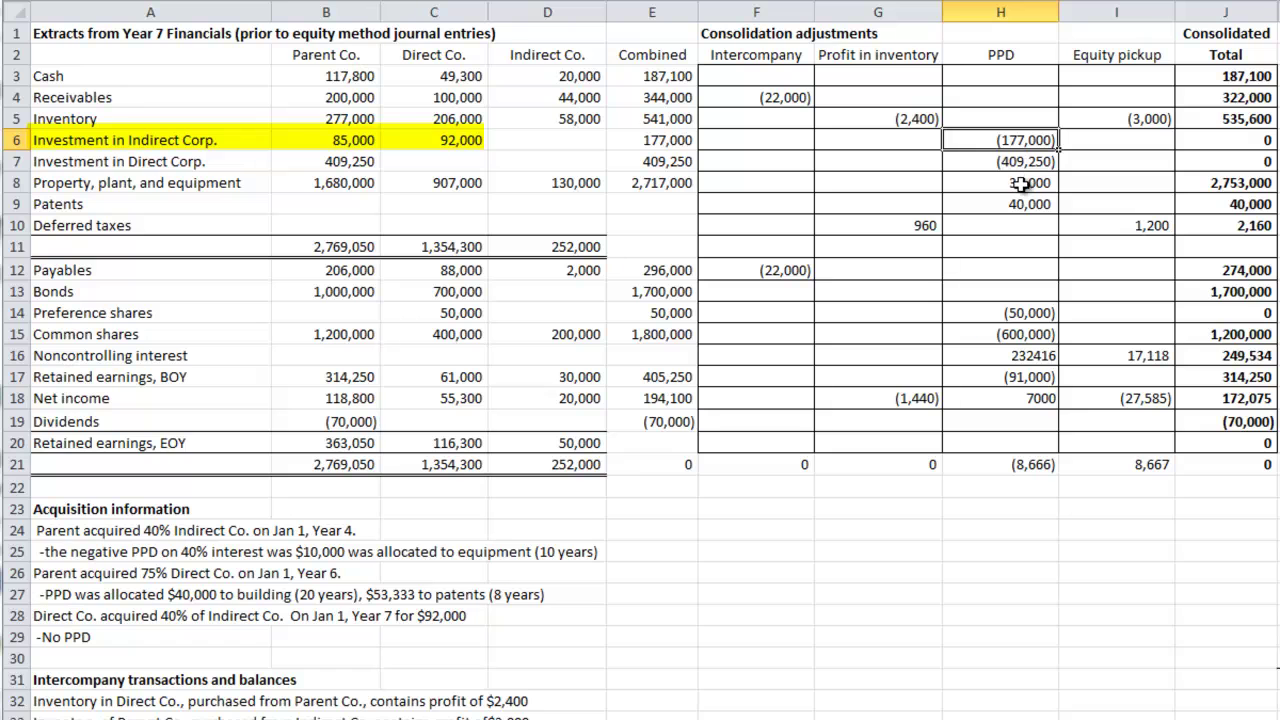
key("Down")
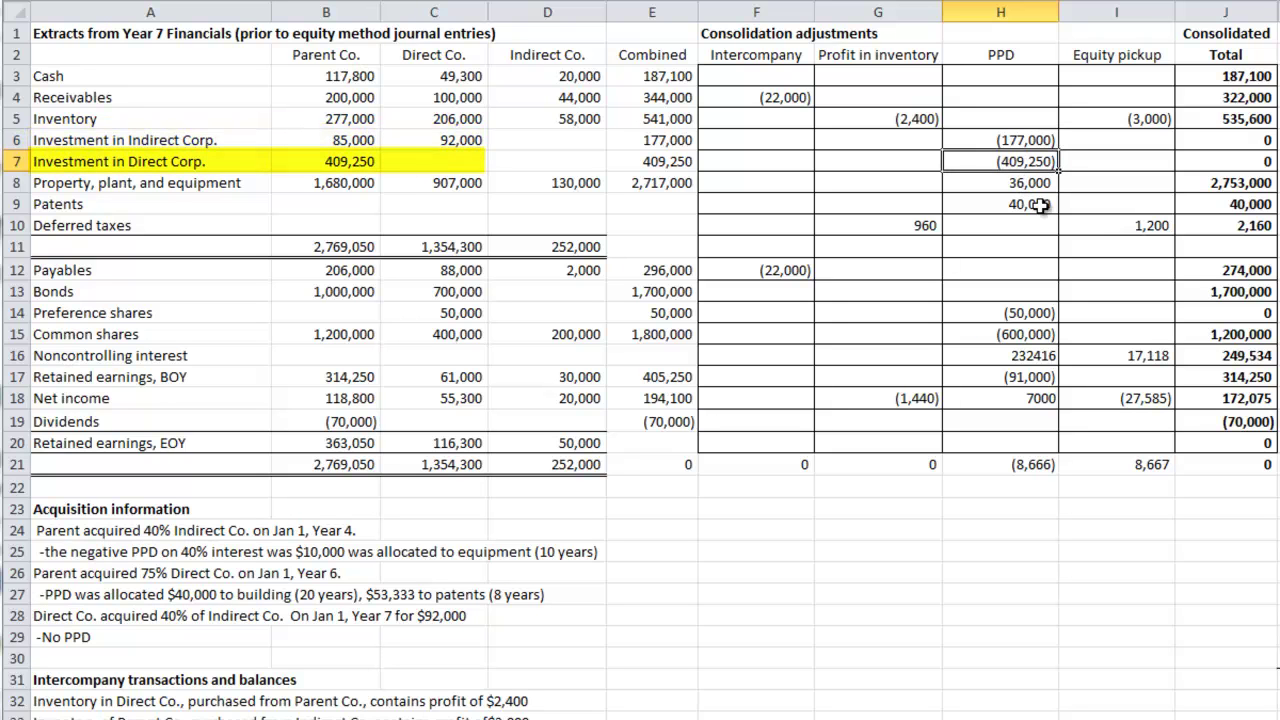
left_click(1034, 184)
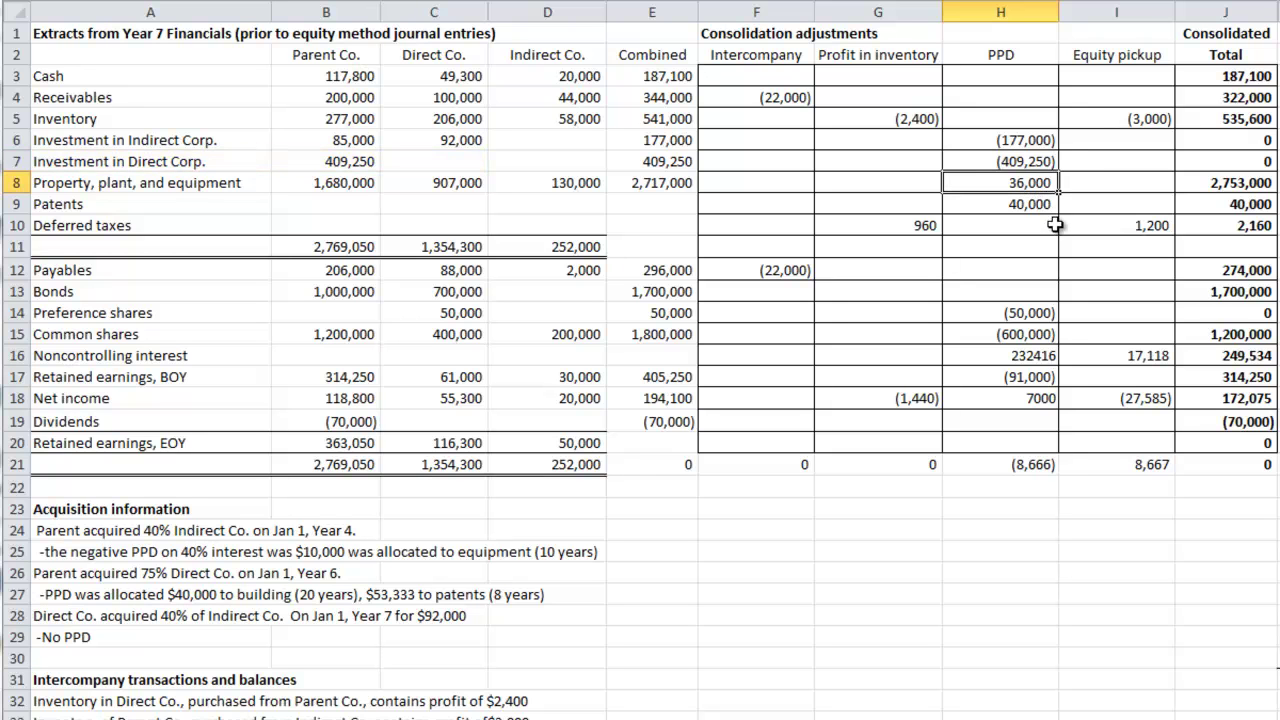
left_click(1027, 208)
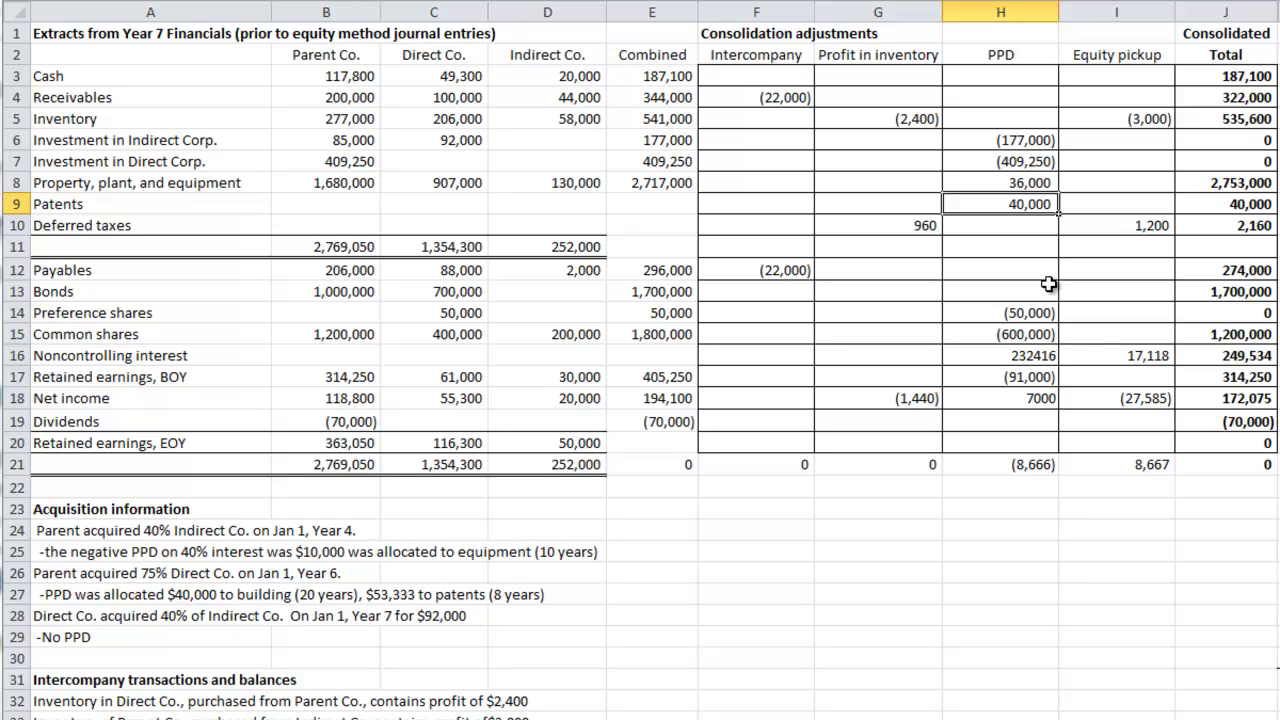
Step: Examine the PPD adjustments to preference shares, common shares, noncontrolling interest, opening retained earnings and net income
left_click(1010, 312)
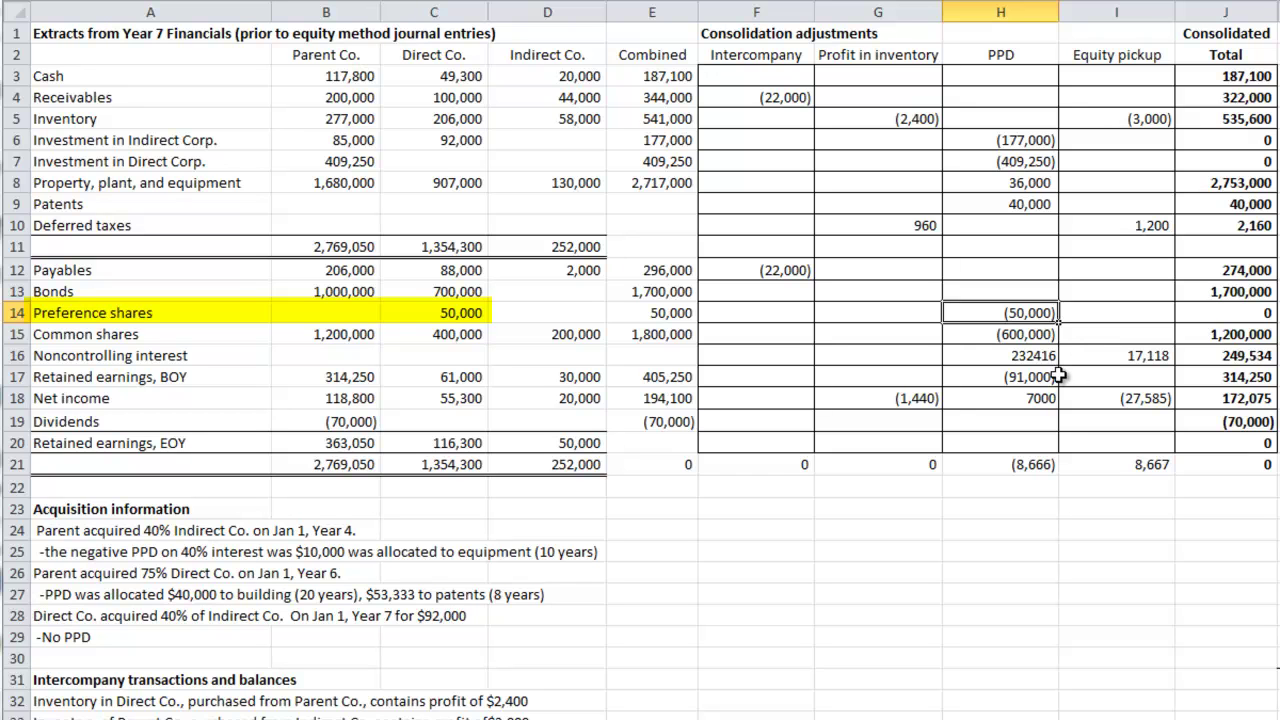
key("Down")
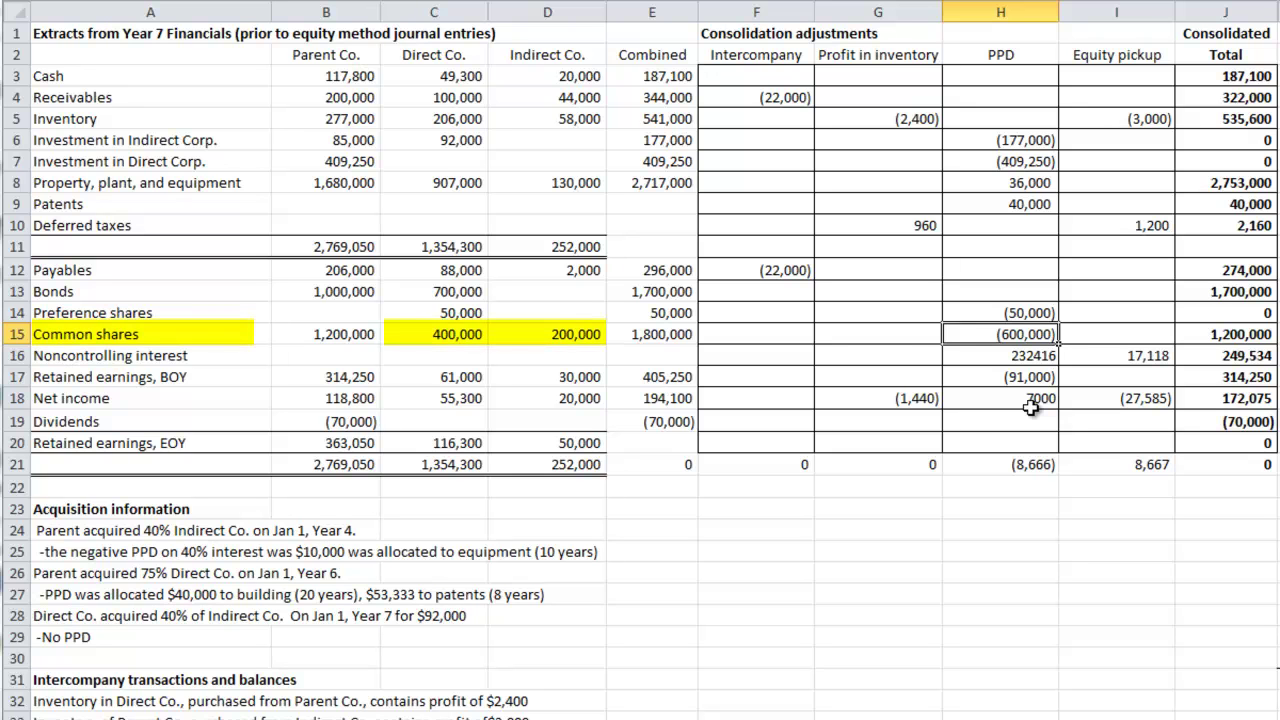
key("Down")
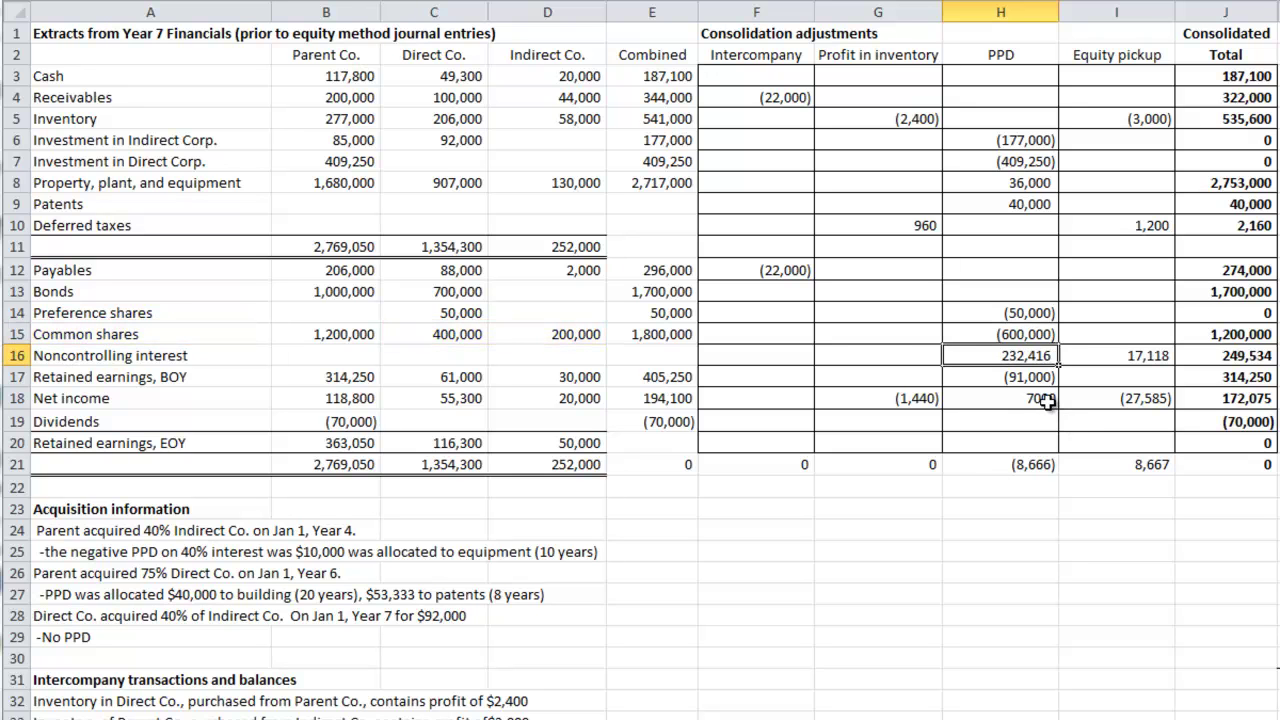
key("Down")
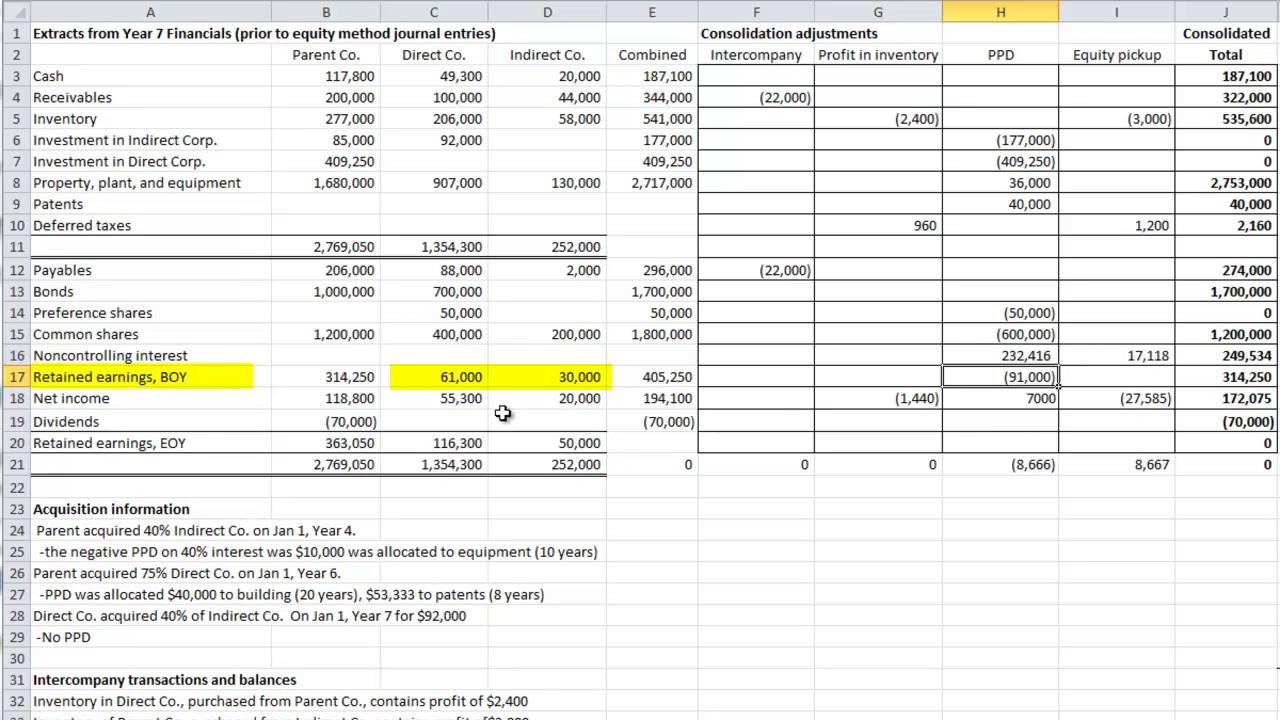
left_click_drag(447, 377, 517, 377)
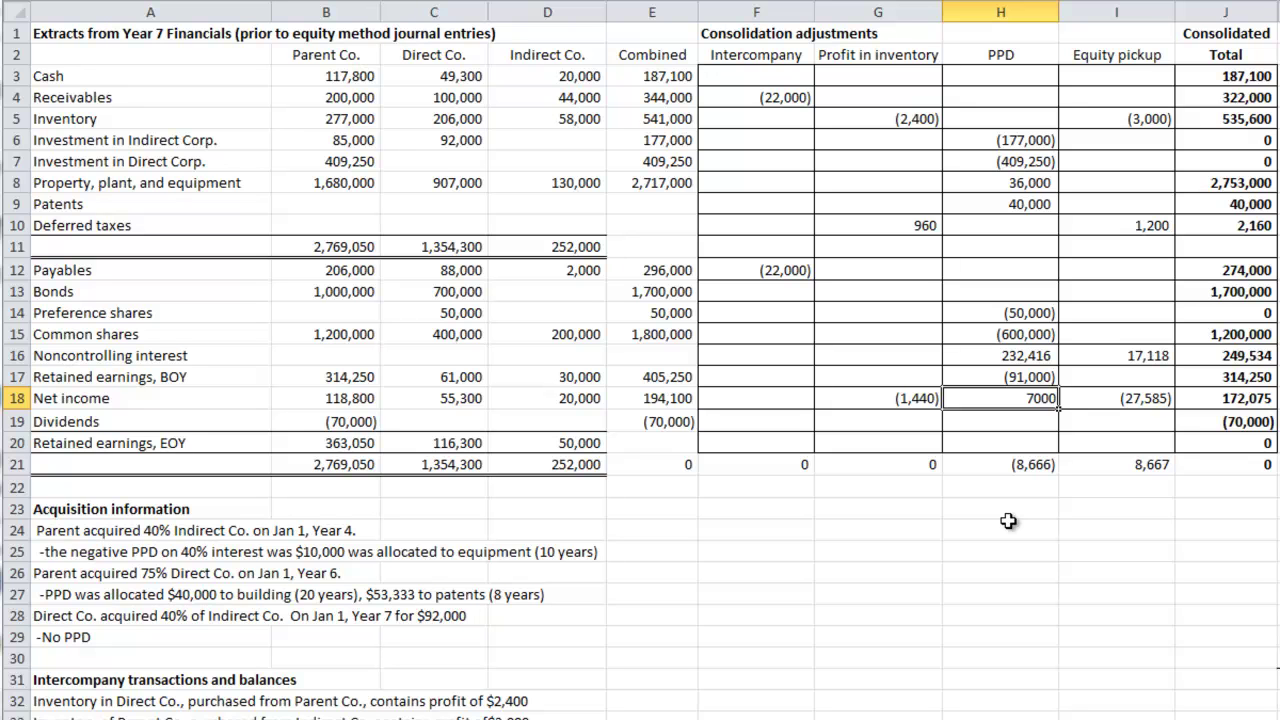
Step: Examine the equity pickup adjustments to inventory, deferred taxes and net income
left_click_drag(1117, 54, 1121, 437)
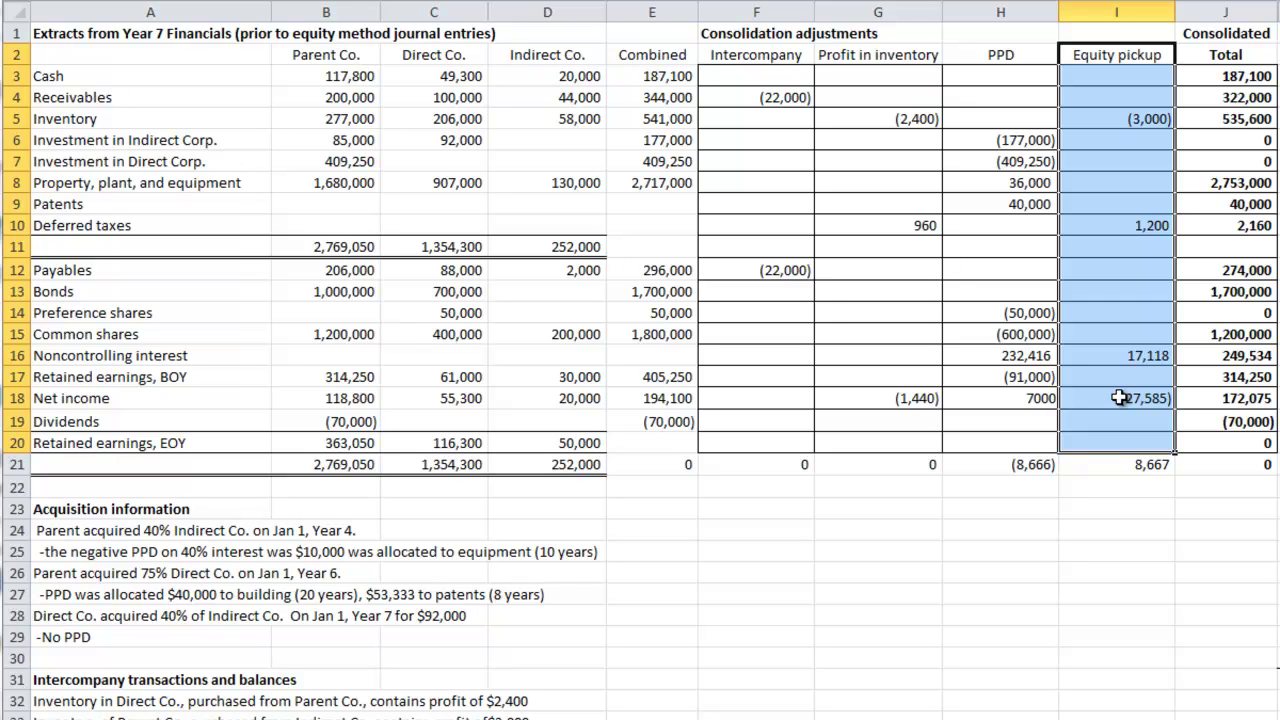
left_click(1125, 118)
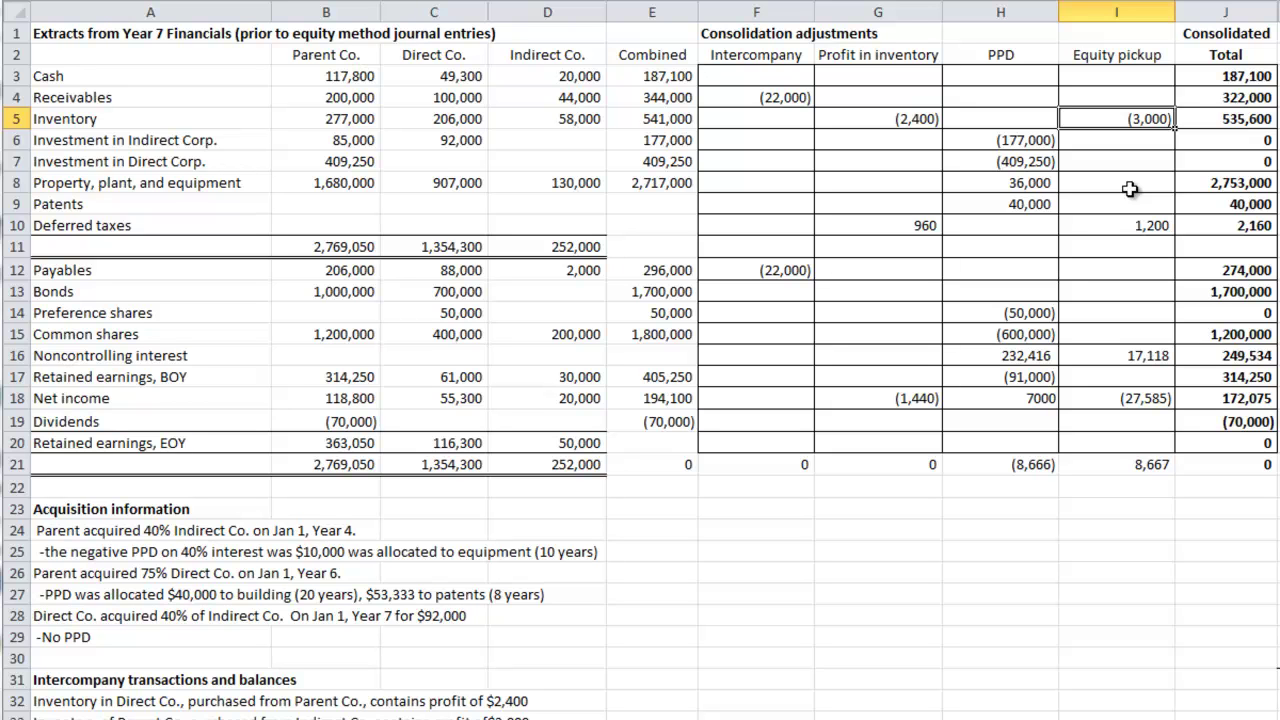
left_click(1097, 230)
left_click(1132, 398)
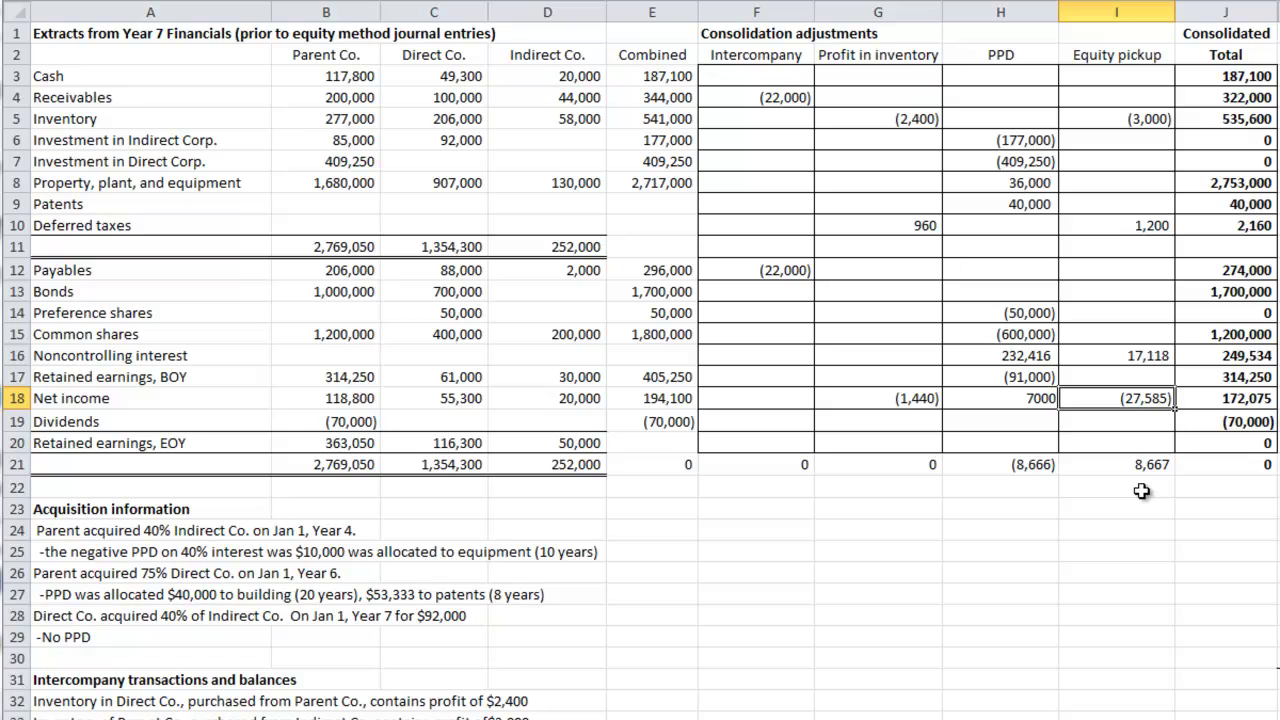
Step: Trace the net income equity pickup formula to Parent's shares of Indirect's and Direct's income and the subsidiaries' own net income
left_click_drag(567, 398, 468, 393)
left_click(1138, 404)
key("F2")
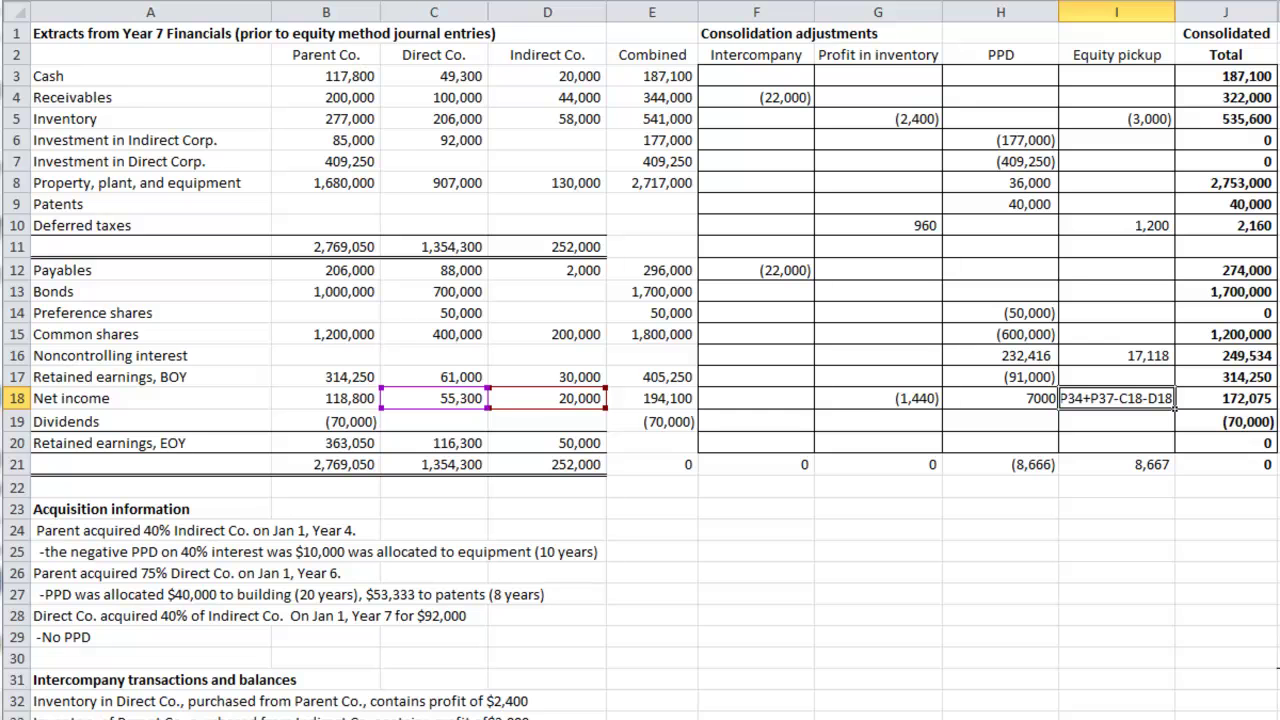
scroll(1276, 349, "down", 4)
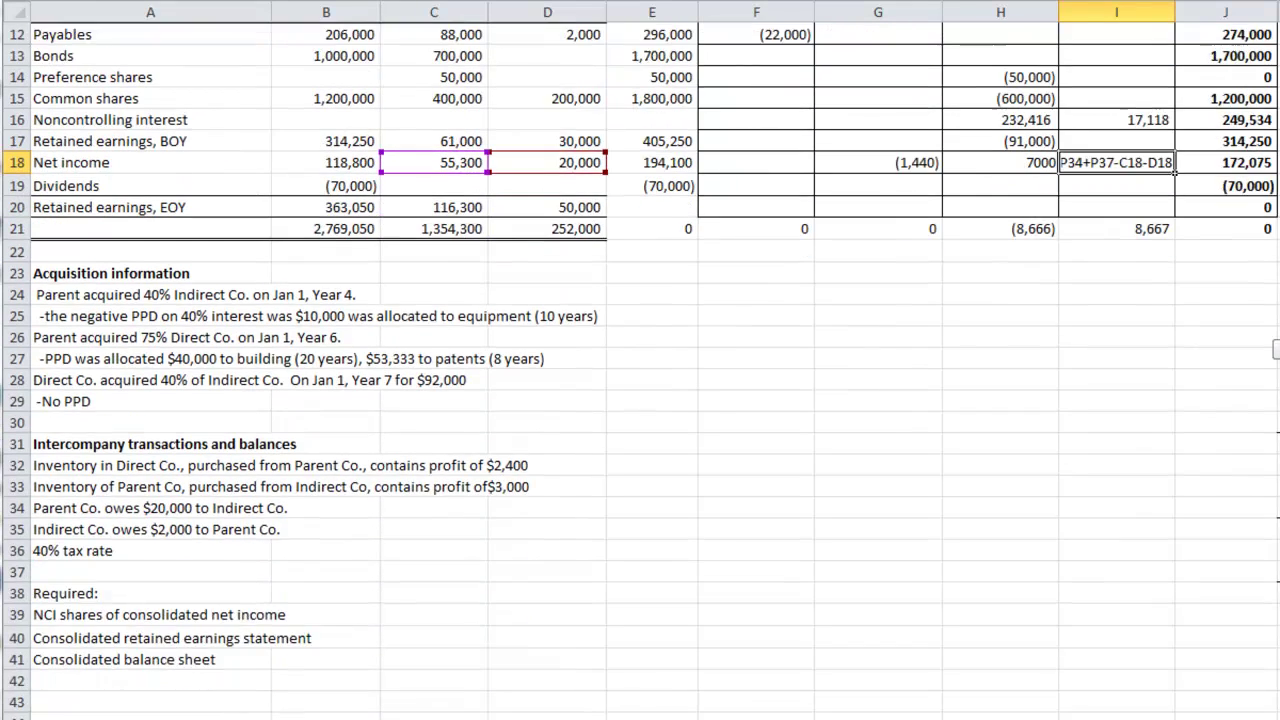
scroll(1115, 608, "right", 3)
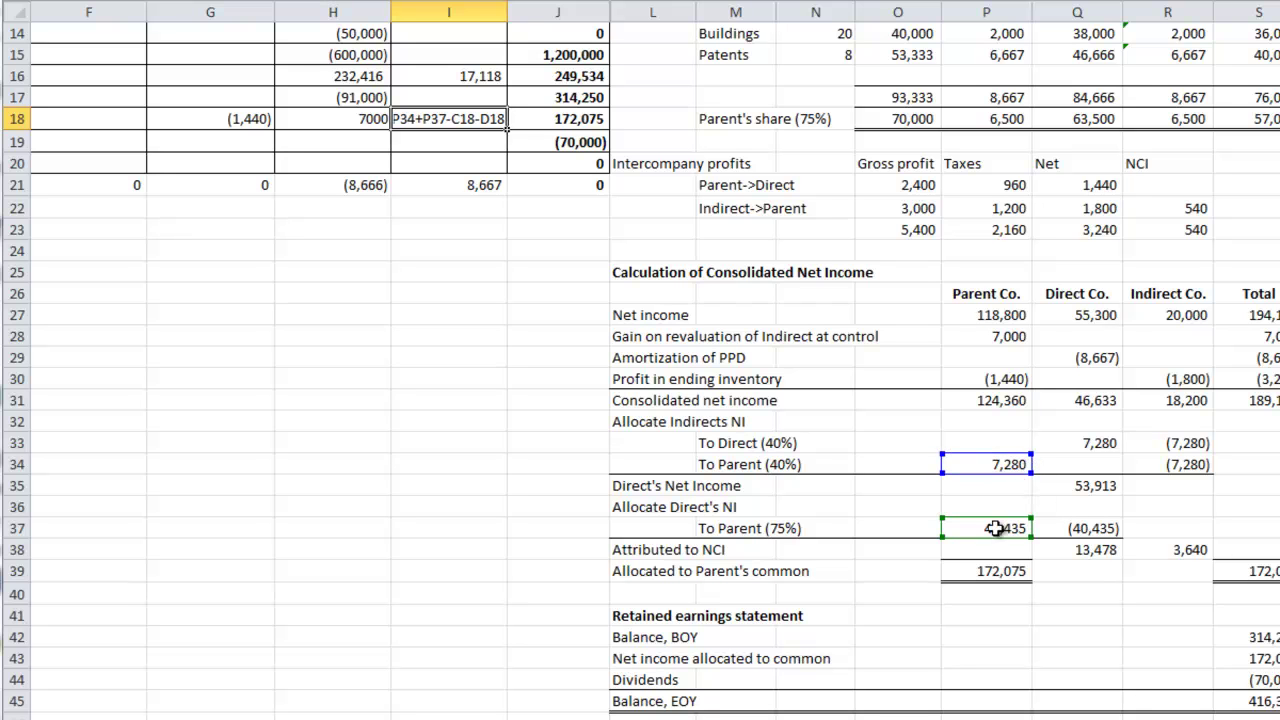
key("Return")
left_click(450, 118)
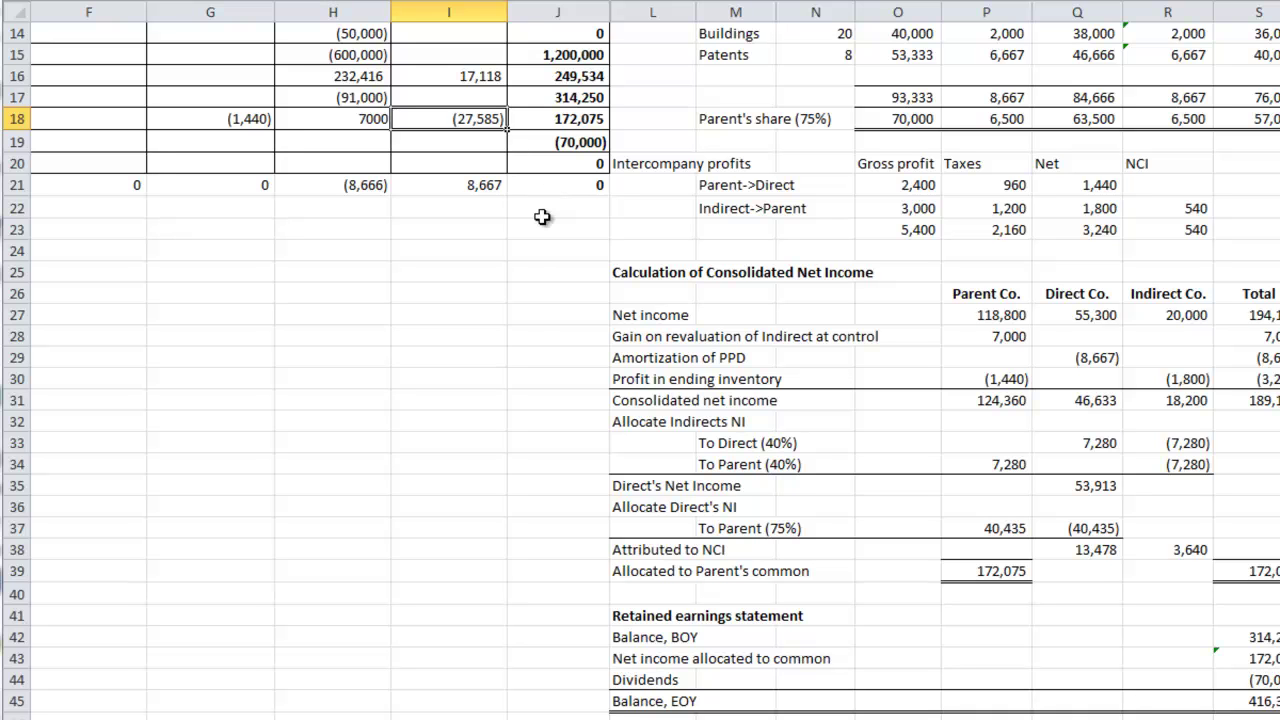
Step: Compare the noncontrolling interest's equity pickup with Direct Co.'s and Indirect Co.'s net income attributed to NCI
left_click(441, 75)
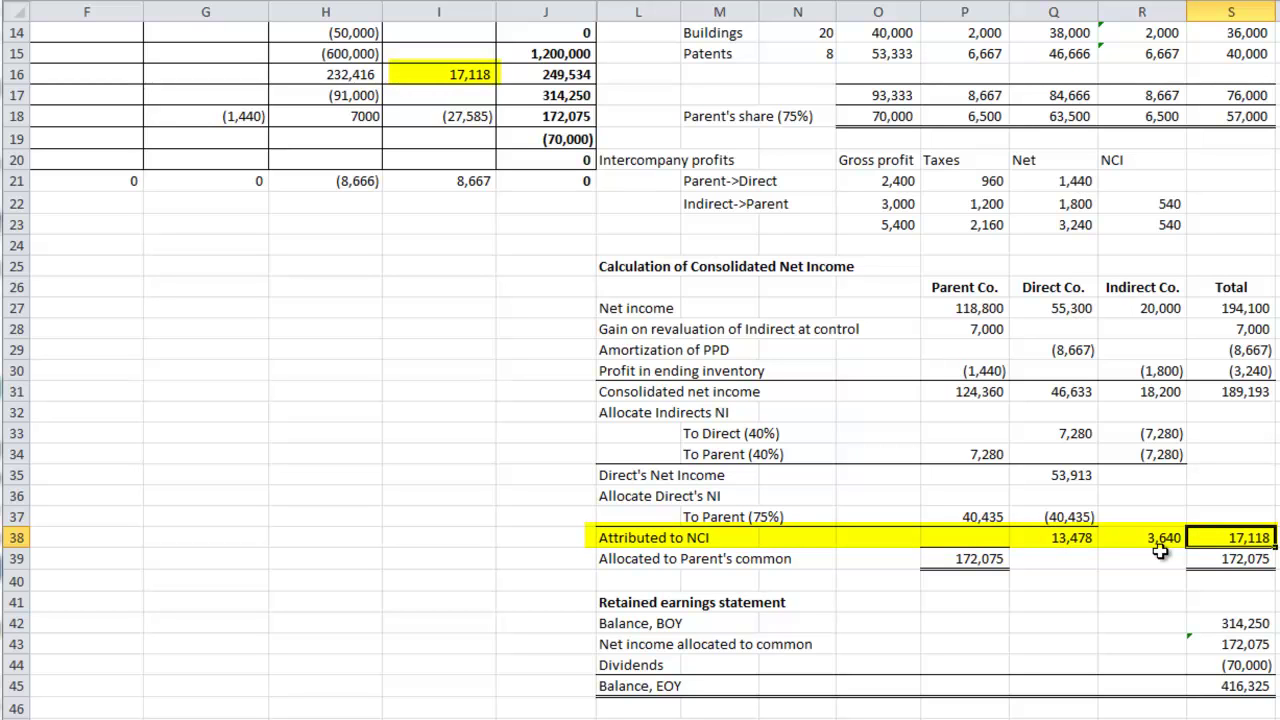
left_click(1055, 539)
left_click_drag(1055, 539, 1129, 540)
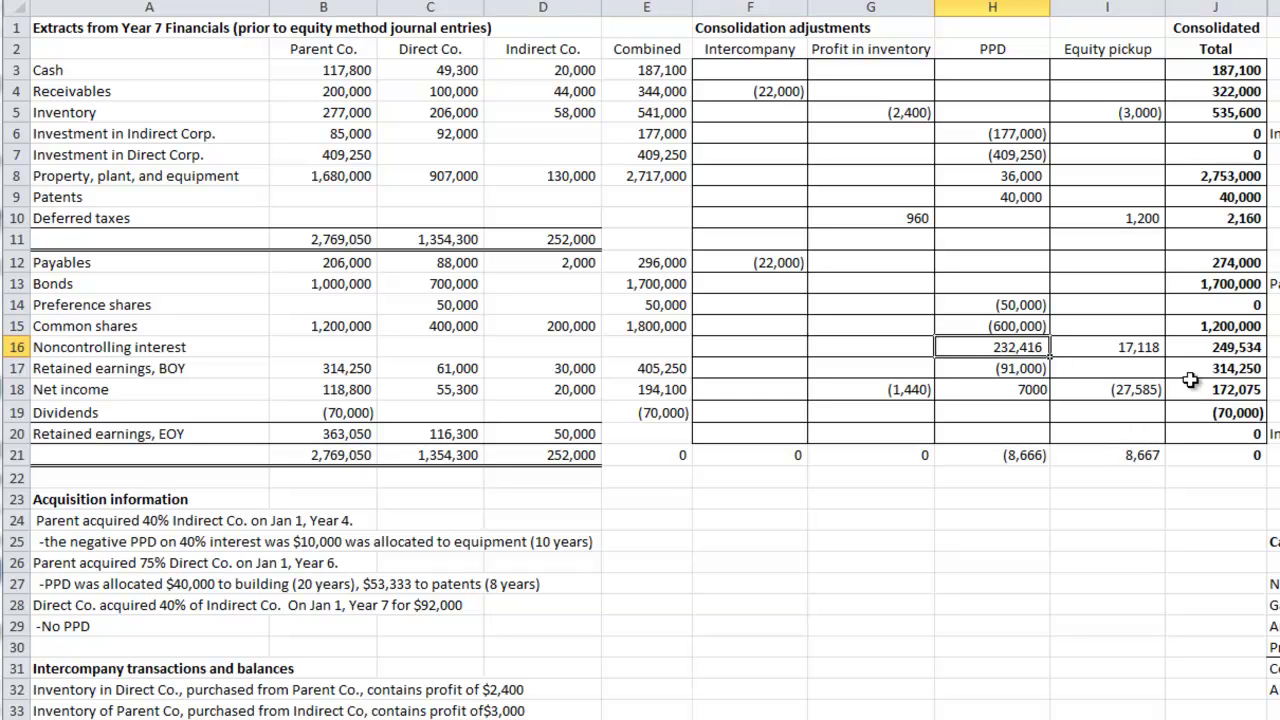
Step: Check the consolidated noncontrolling interest against the NCI calculation, and review the consolidated totals through opening retained earnings
left_click(1205, 346)
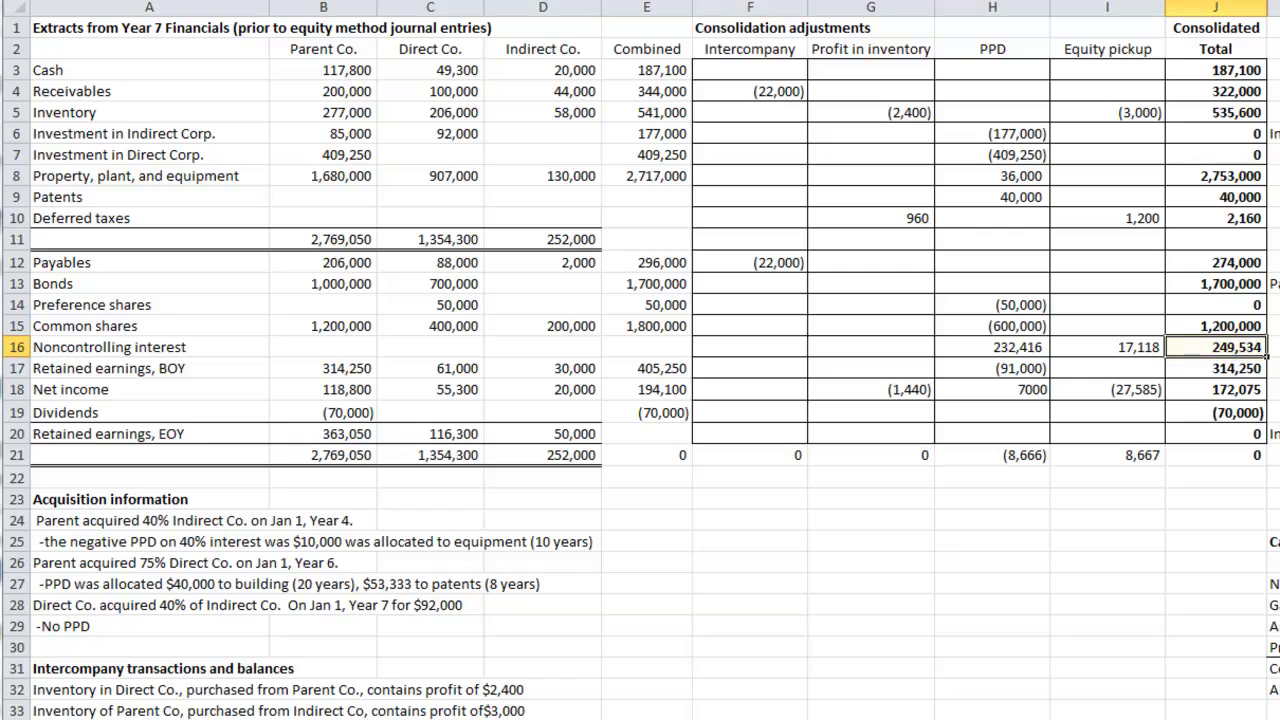
scroll(1266, 340, "down", 1)
scroll(1266, 314, "down", 9)
scroll(1266, 314, "right", 2)
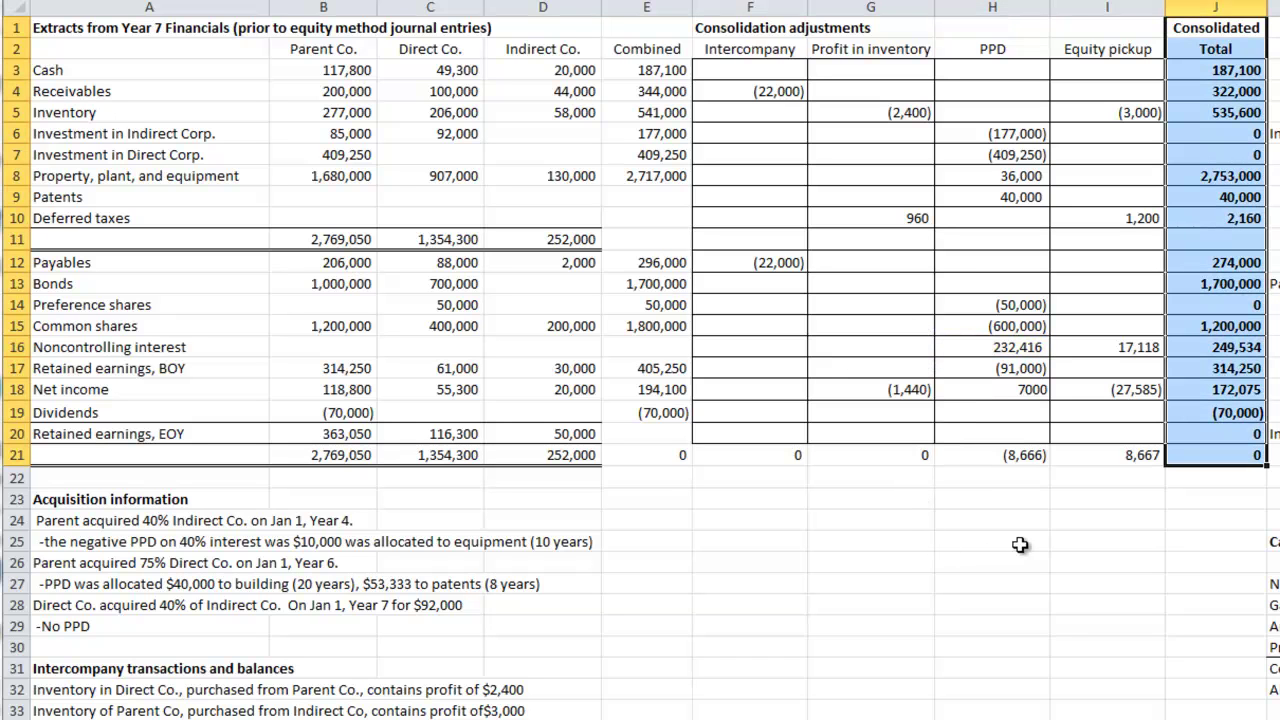
left_click(1232, 368)
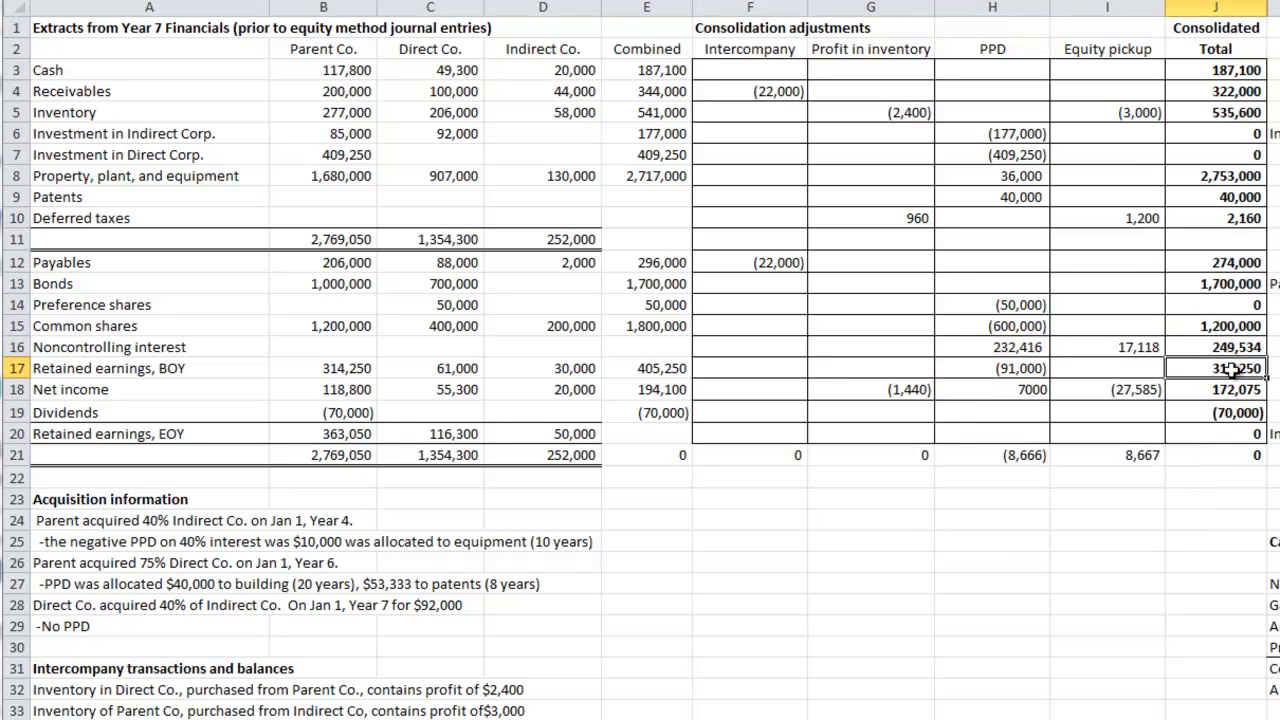